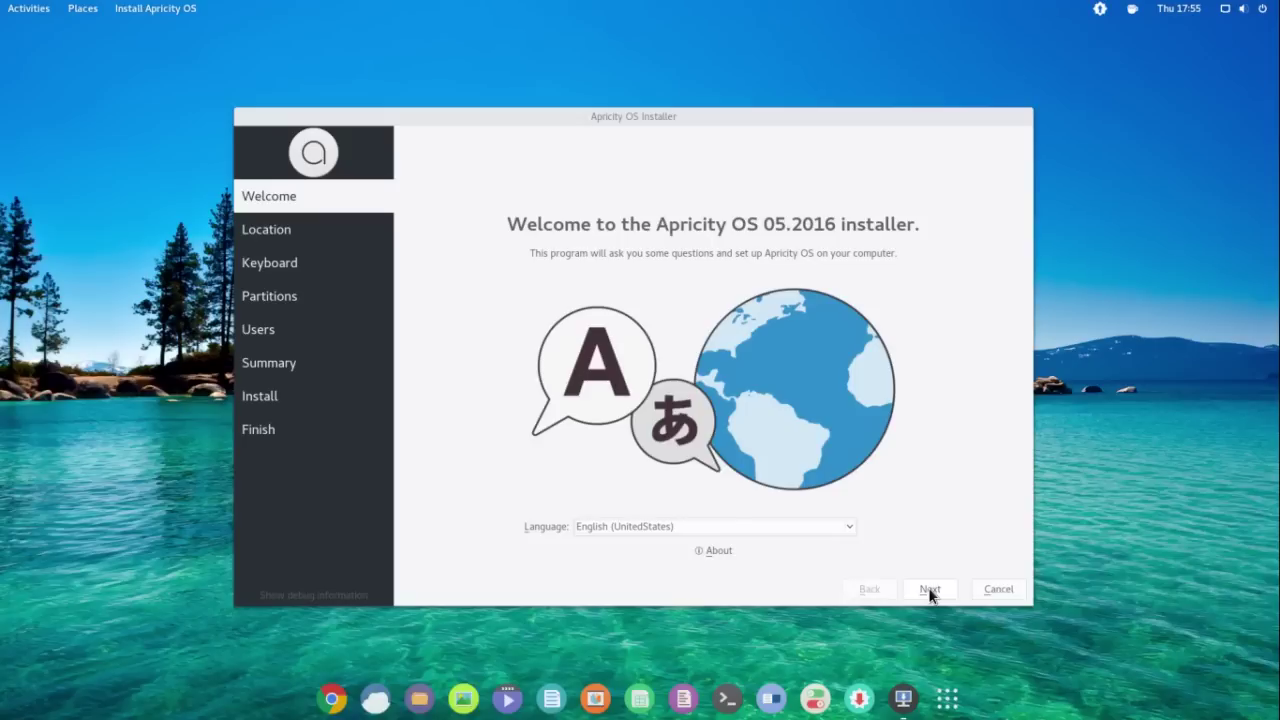
{"action": "left_click", "coordinate": [1100, 12]}
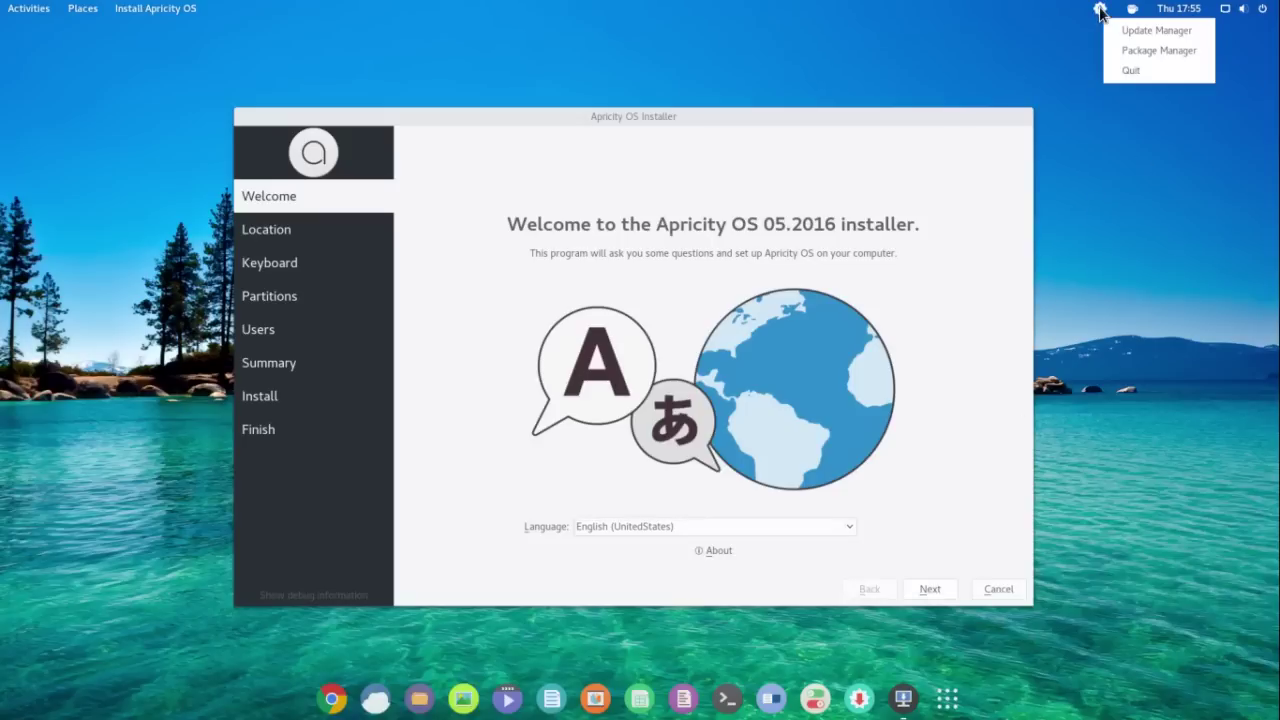
{"action": "left_click", "coordinate": [1146, 51]}
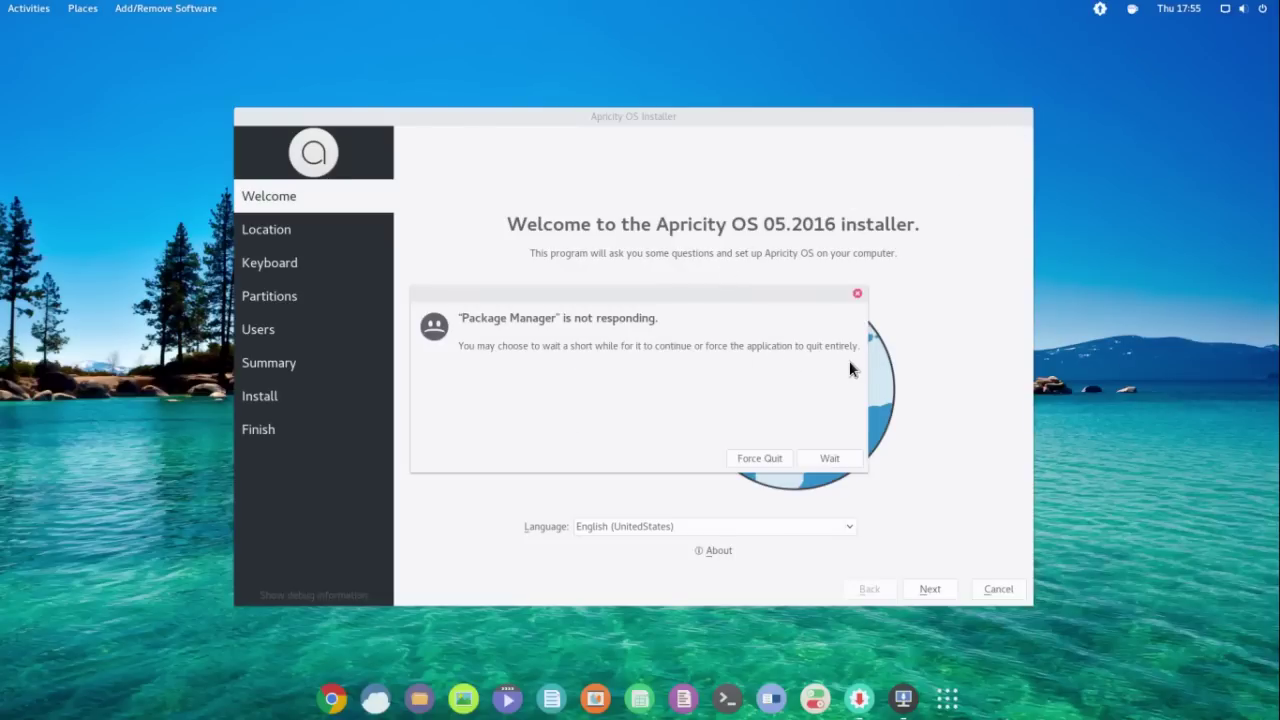
{"action": "left_click", "coordinate": [759, 458]}
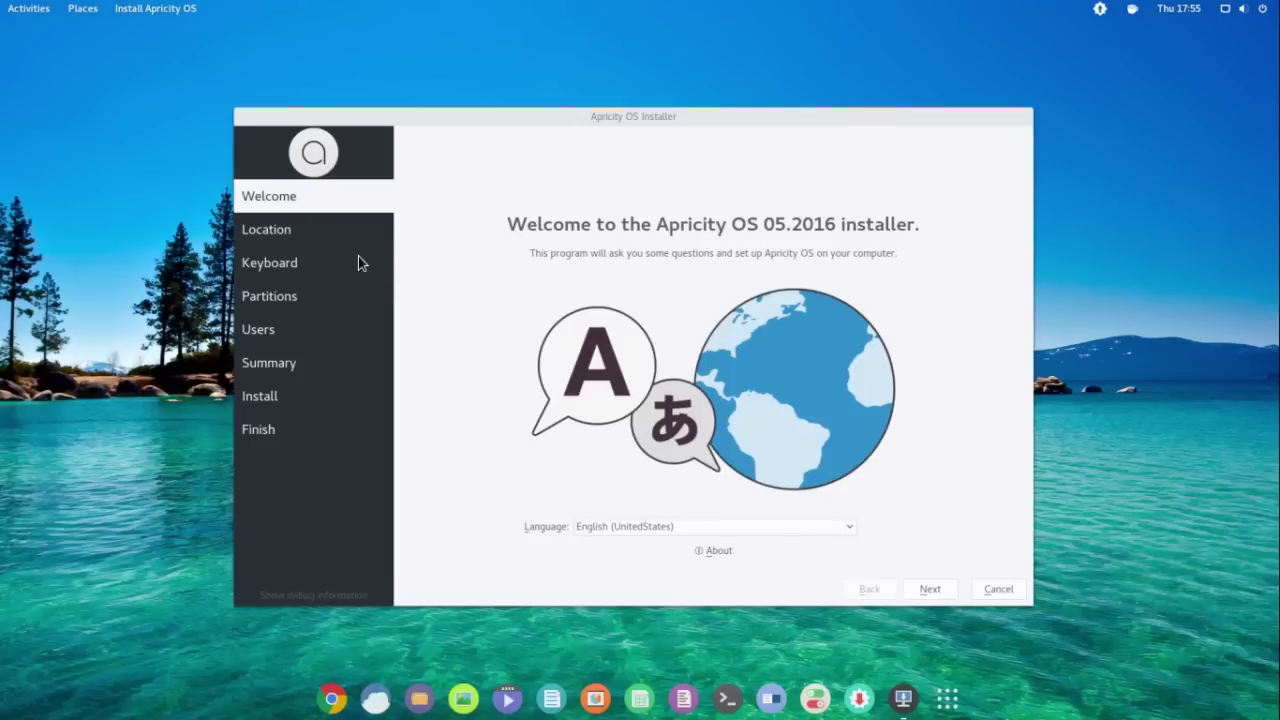
Start setup in English (US), pick the America/New York timezone, and accept the English (US) keyboard.
{"action": "left_click", "coordinate": [938, 596]}
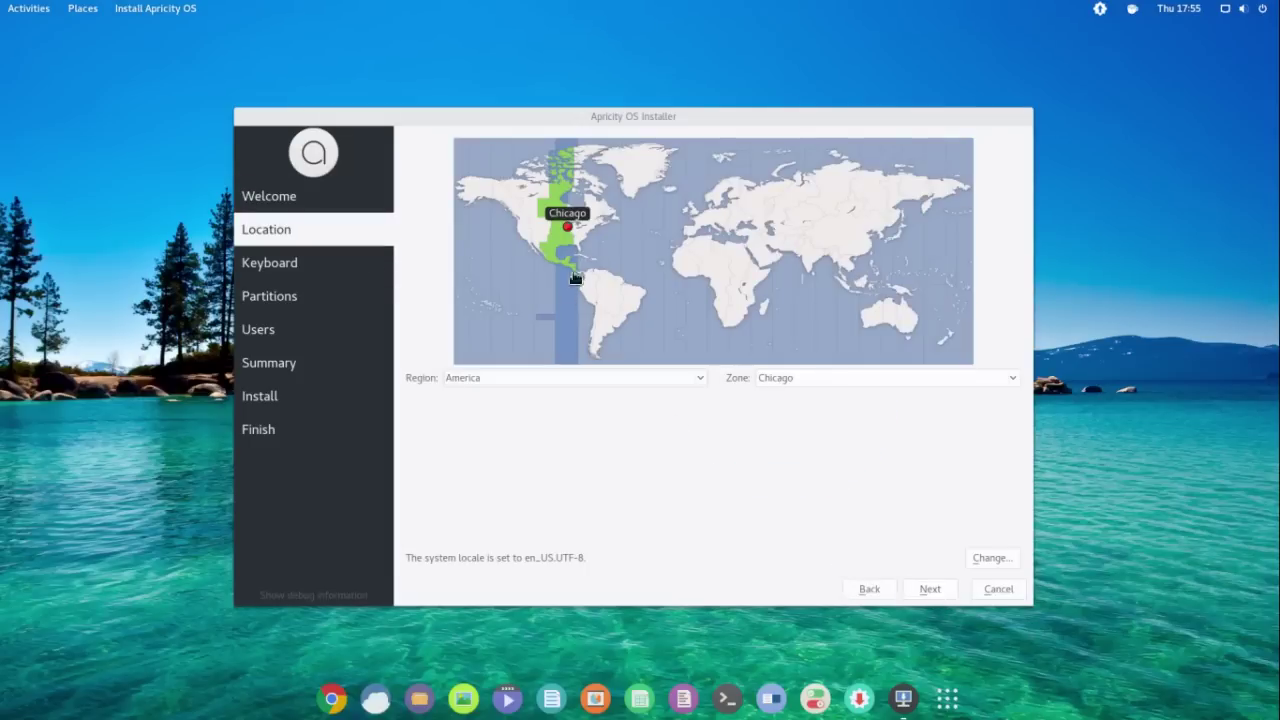
{"action": "left_click", "coordinate": [584, 236]}
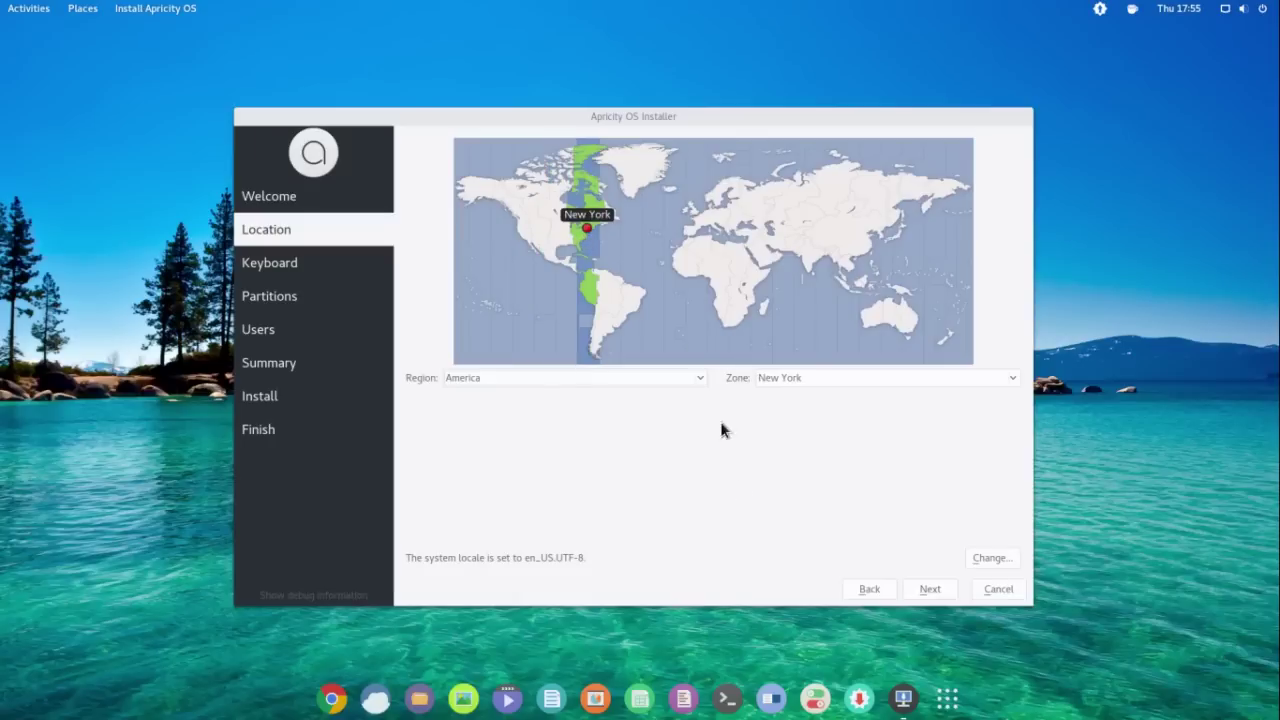
{"action": "left_click", "coordinate": [930, 589]}
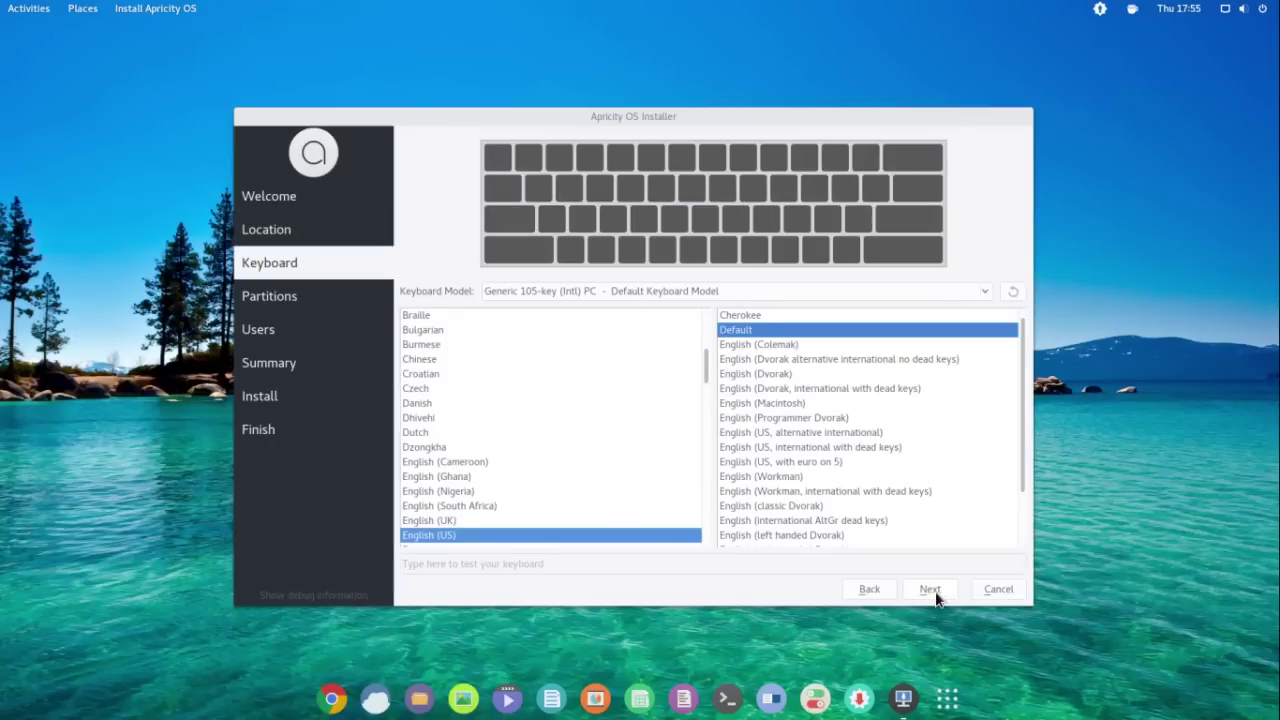
{"action": "left_click", "coordinate": [932, 590]}
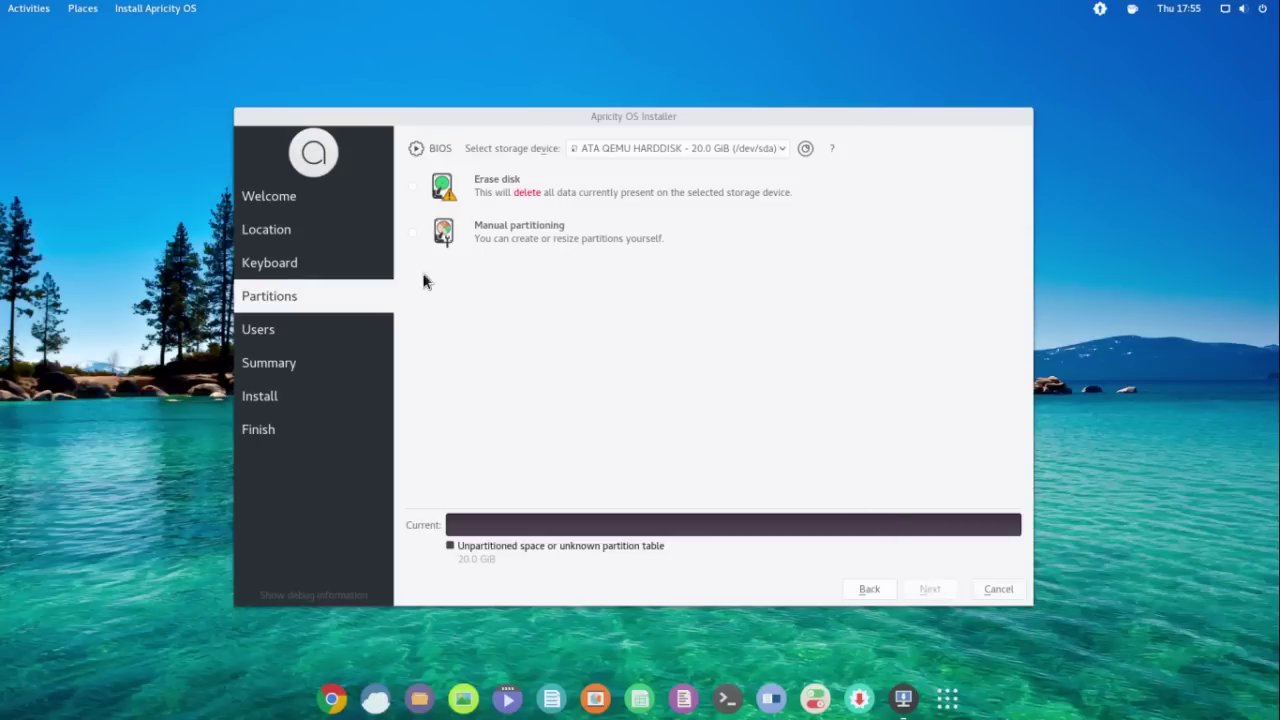
Choose Erase disk, giving a 15.7 GiB ext4 Apricity partition and 4.3 GiB swap, and continue.
{"action": "left_click", "coordinate": [483, 188]}
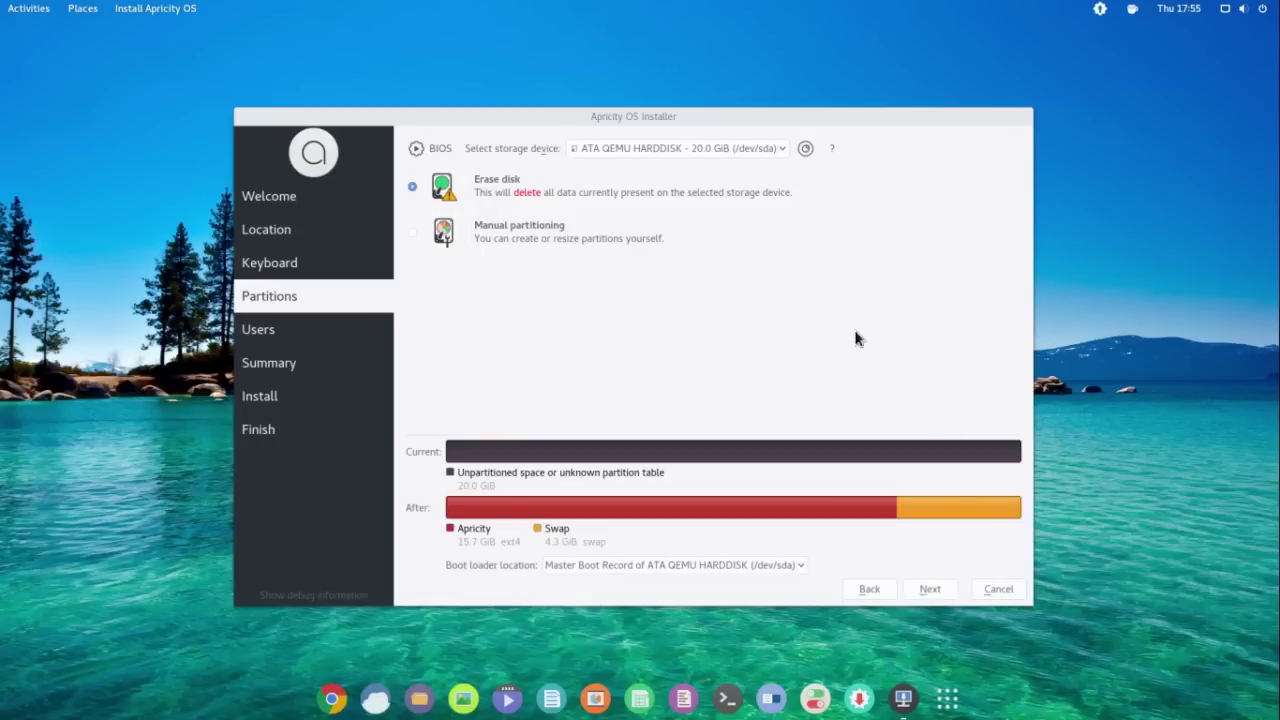
{"action": "left_click", "coordinate": [929, 589]}
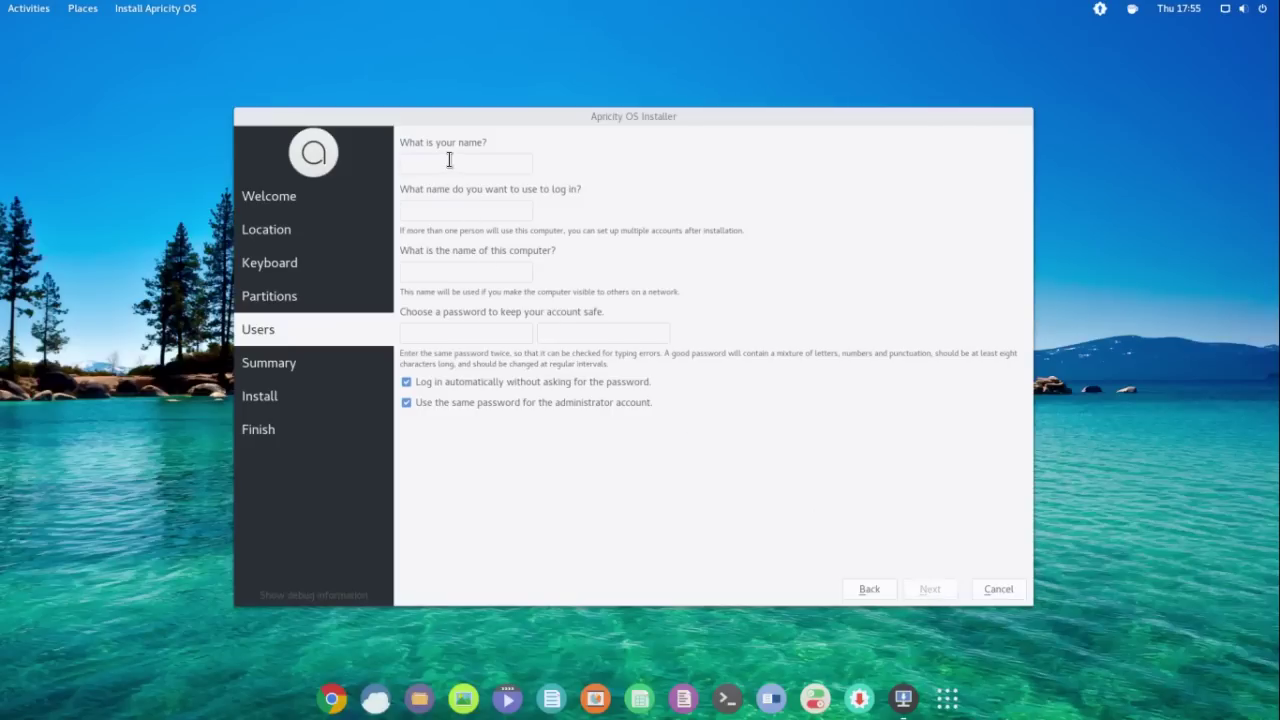
Enter the user's name, then type the account password and its confirmation, and continue to Summary.
{"action": "type", "text": "spatry"}
{"action": "left_click", "coordinate": [427, 331]}
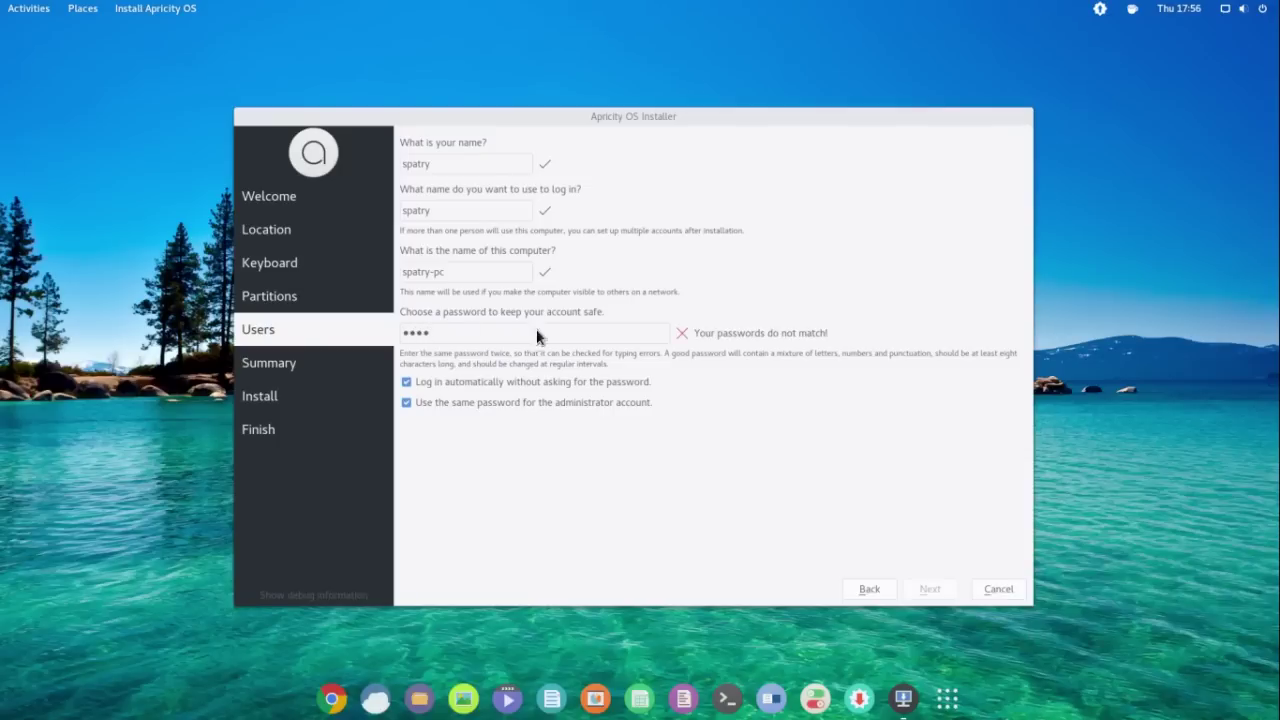
{"action": "left_click", "coordinate": [561, 331]}
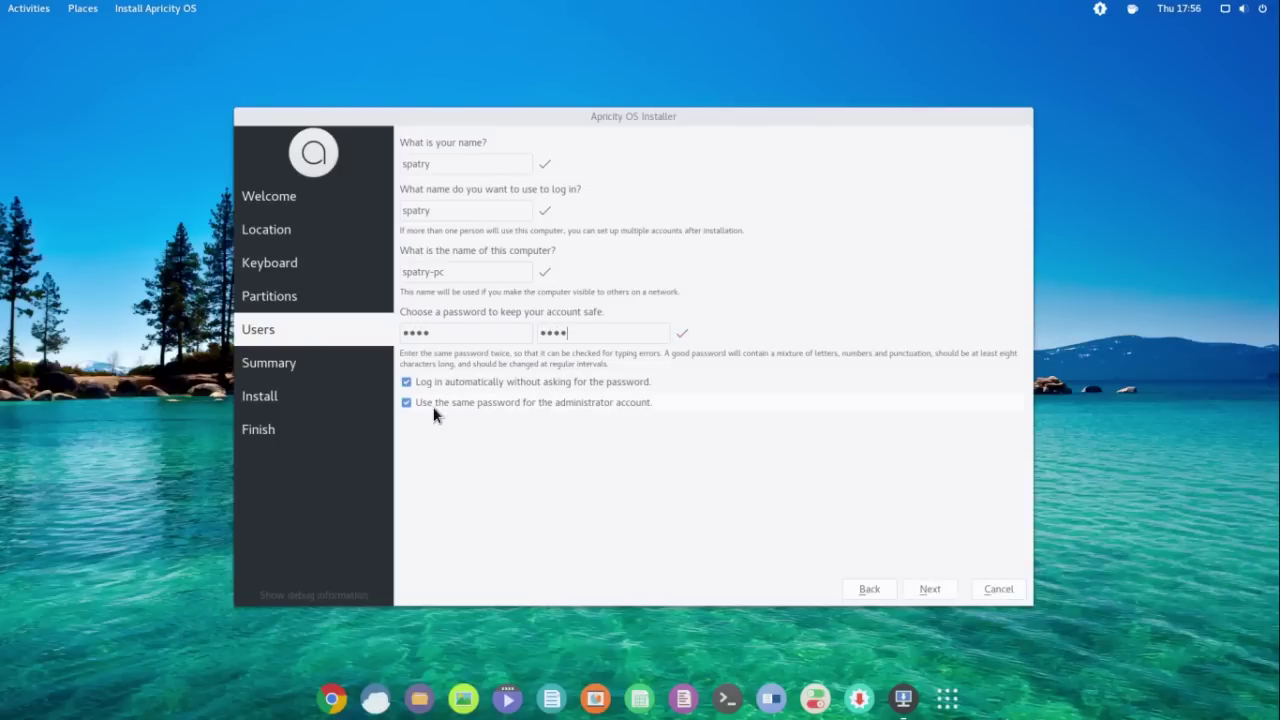
{"action": "left_click", "coordinate": [933, 592]}
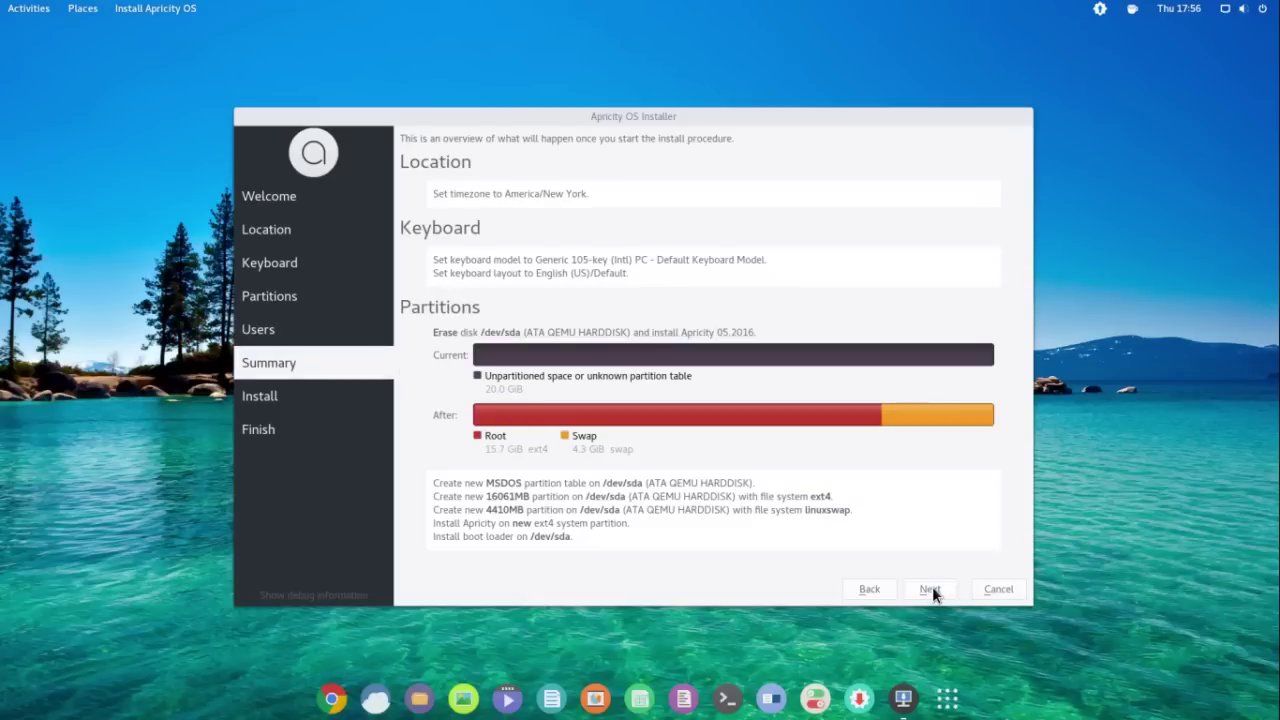
Confirm the Summary (MSDOS table, 16061MB ext4 root, 4410MB swap) to begin installing.
{"action": "left_click", "coordinate": [933, 592]}
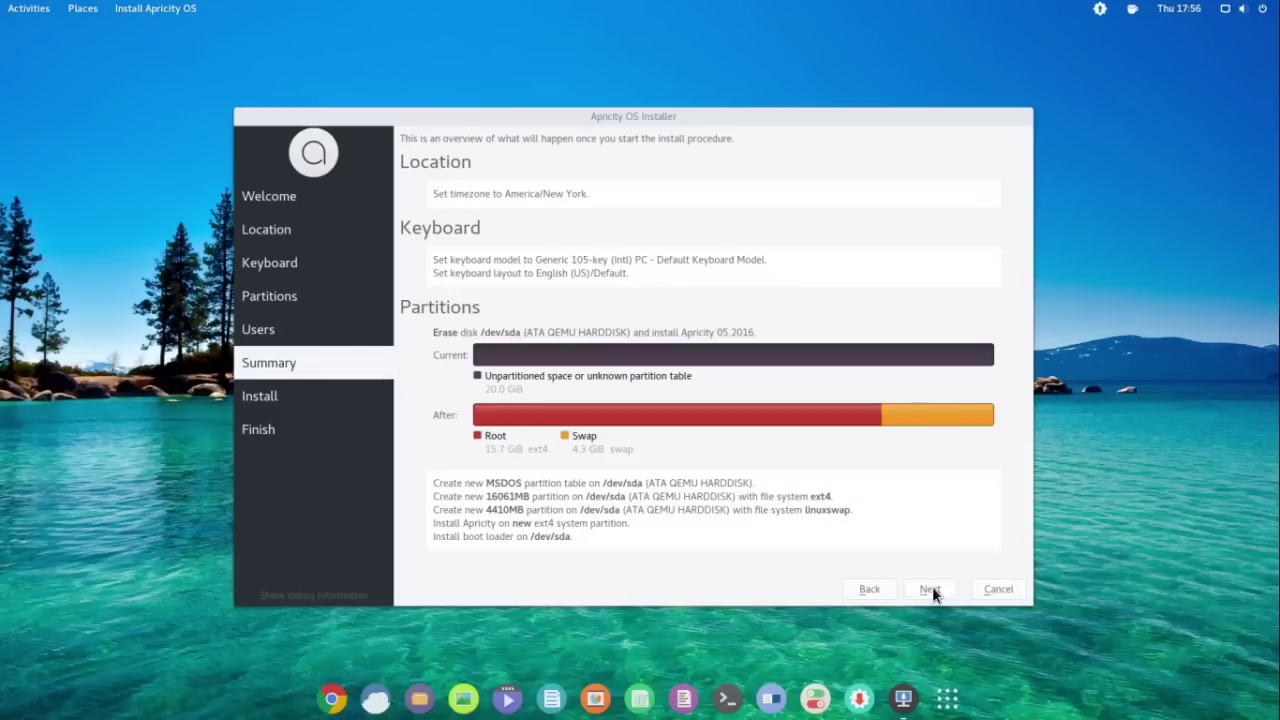
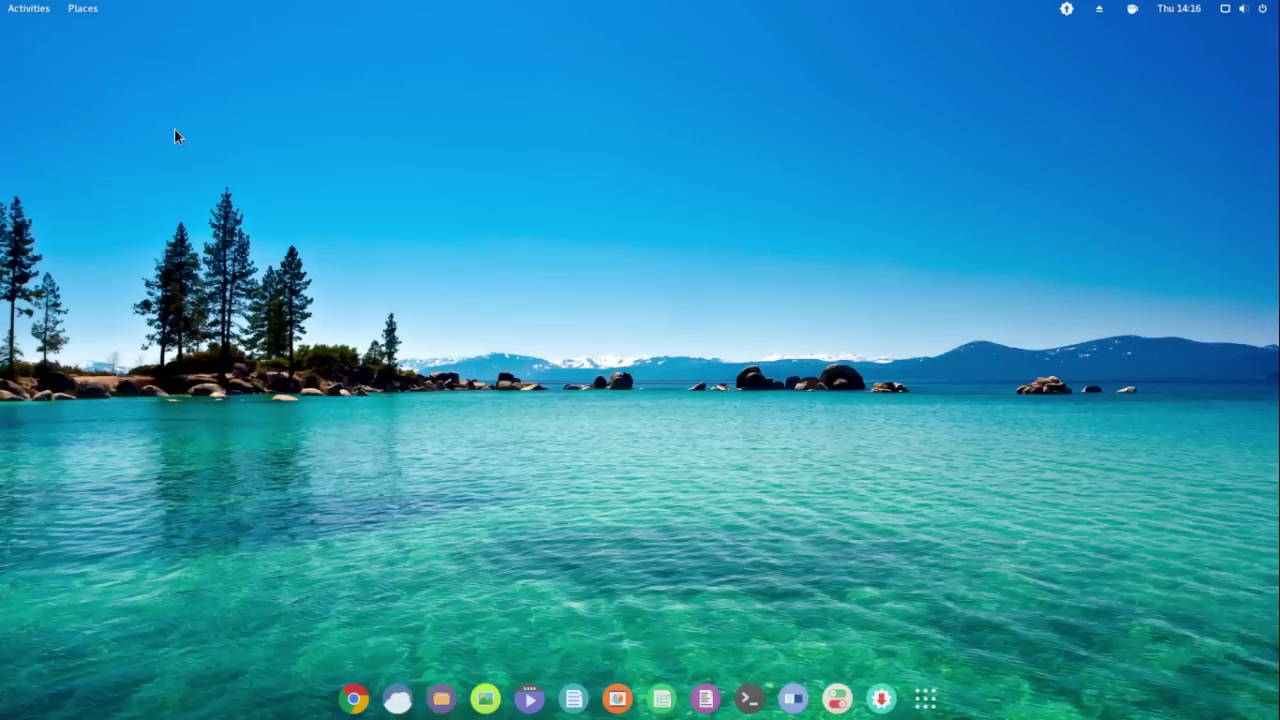
Search the Activities overview for 'ter' and launch Terminal from the results.
{"action": "left_click", "coordinate": [20, 10]}
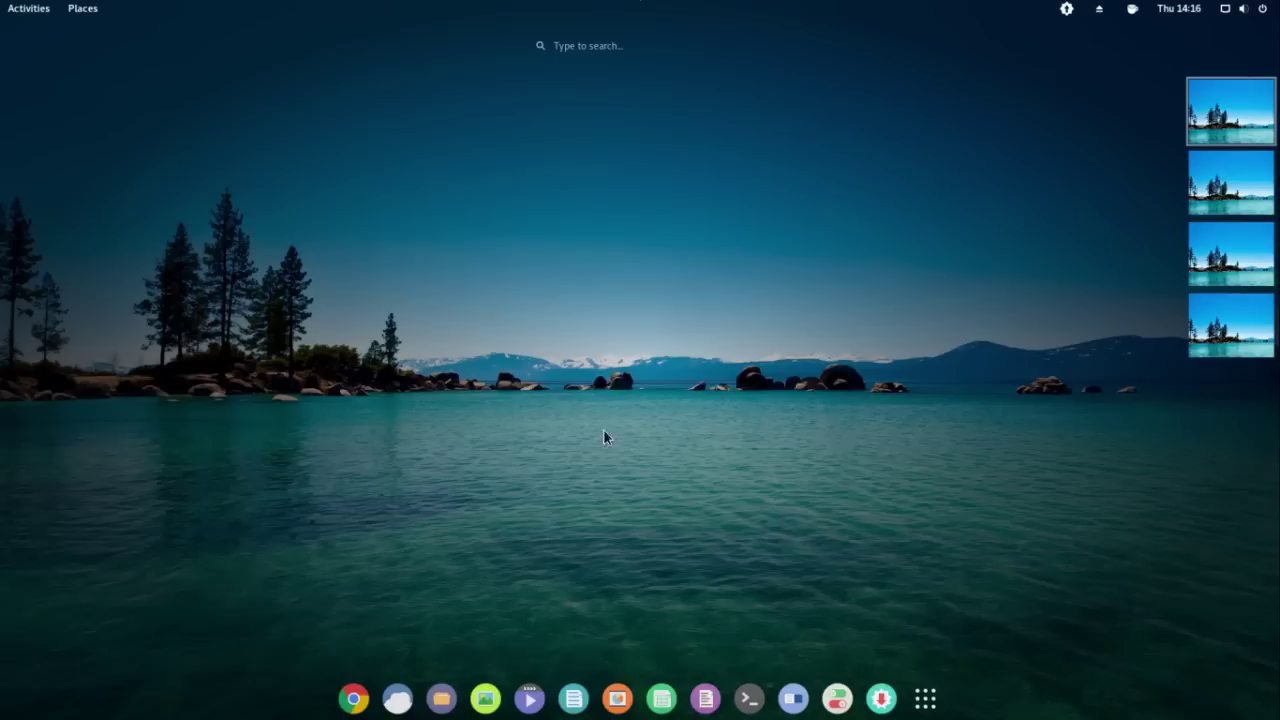
{"action": "left_click", "coordinate": [591, 48]}
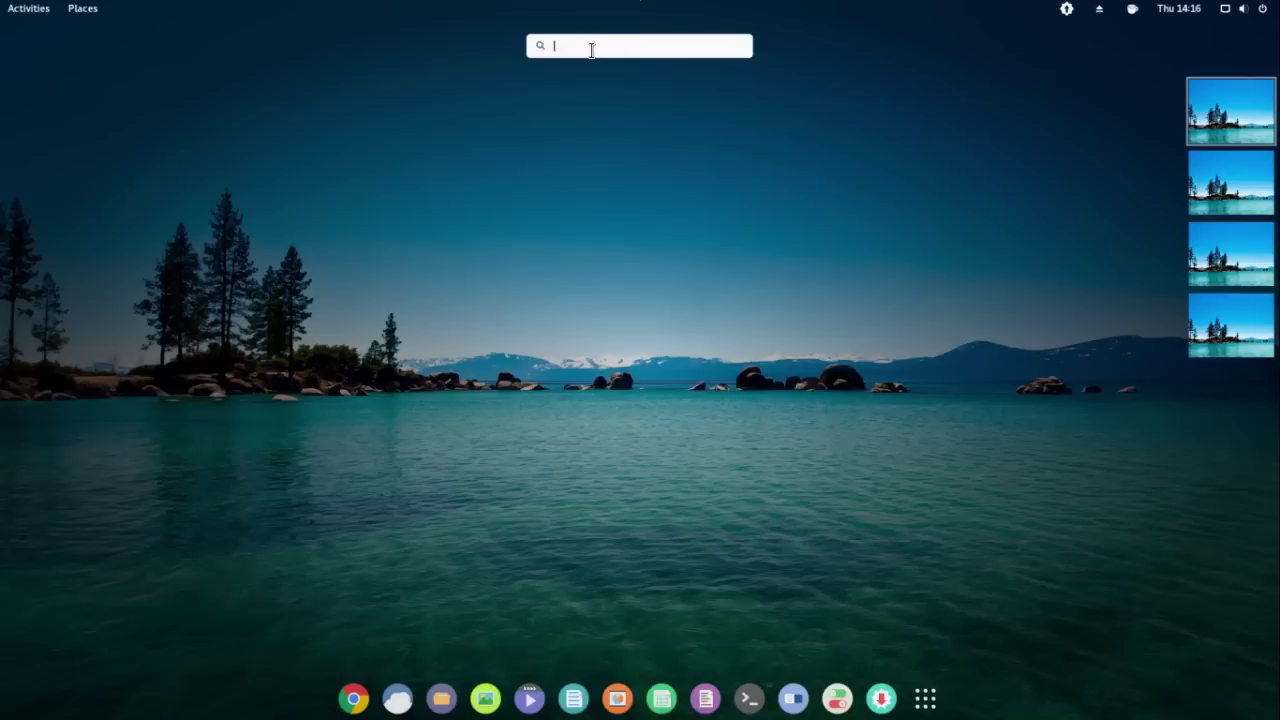
{"action": "type", "text": "term"}
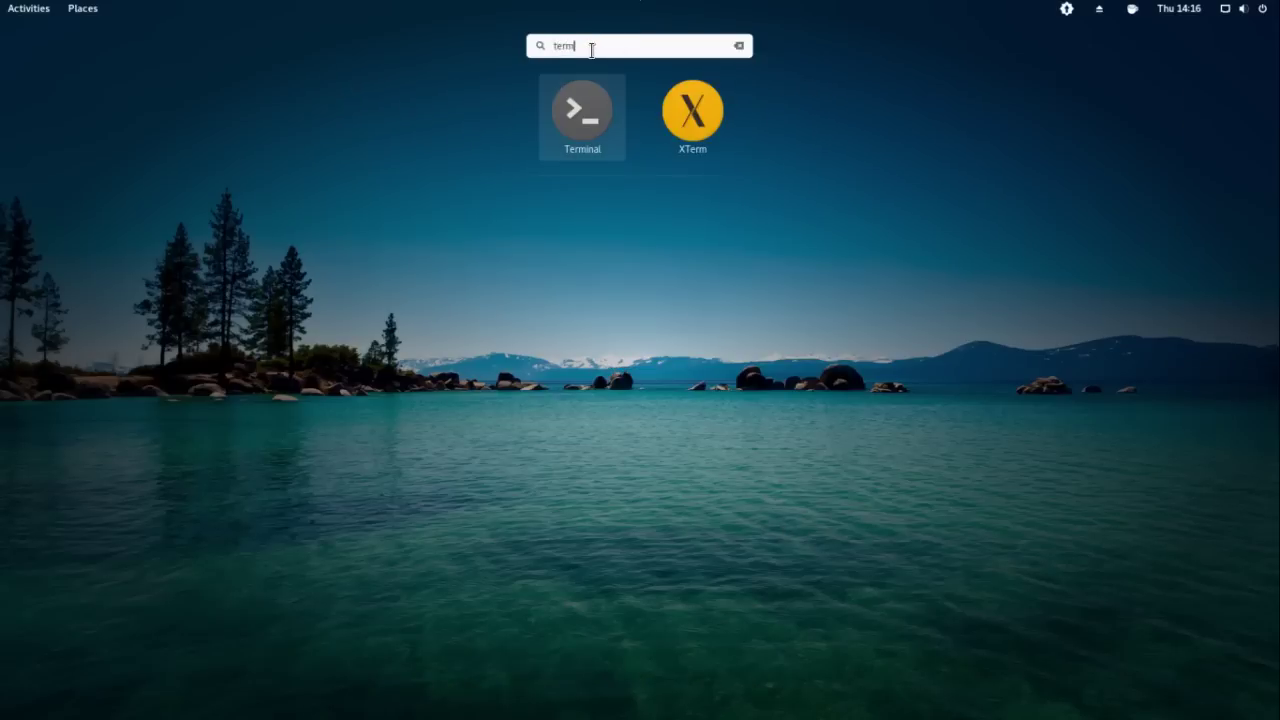
{"action": "key", "text": "BackSpace"}
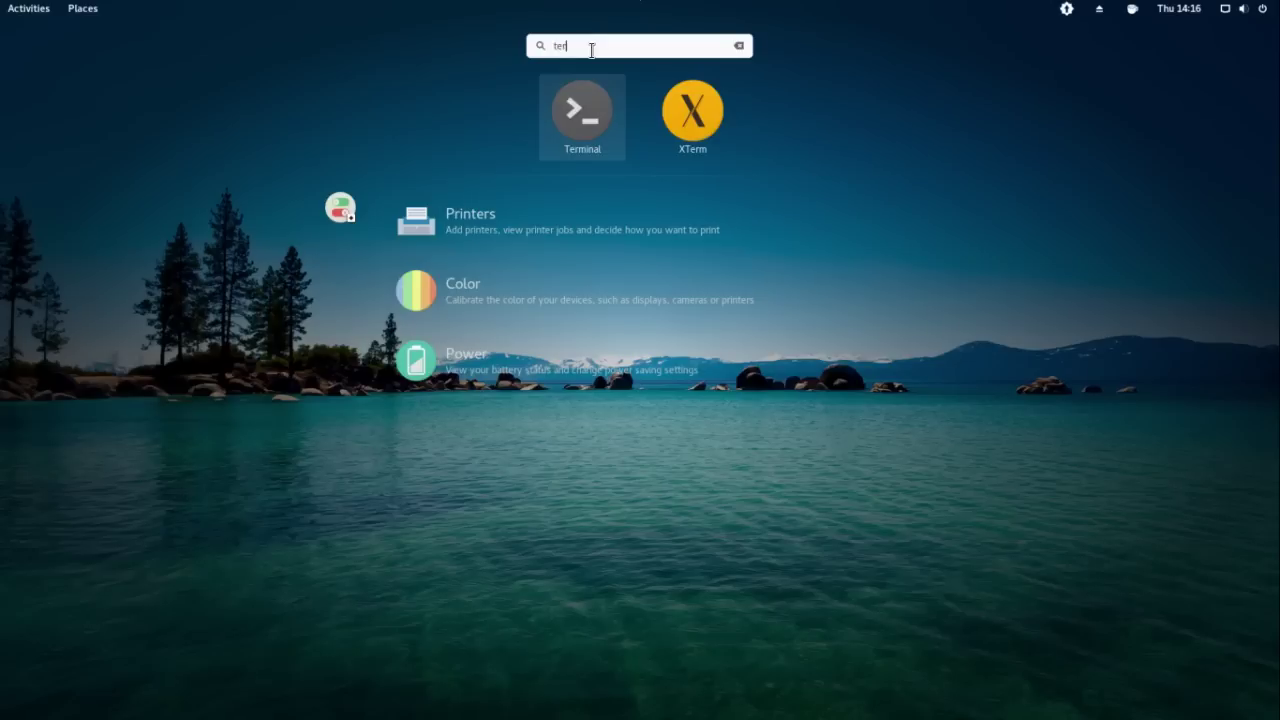
{"action": "left_click", "coordinate": [580, 111]}
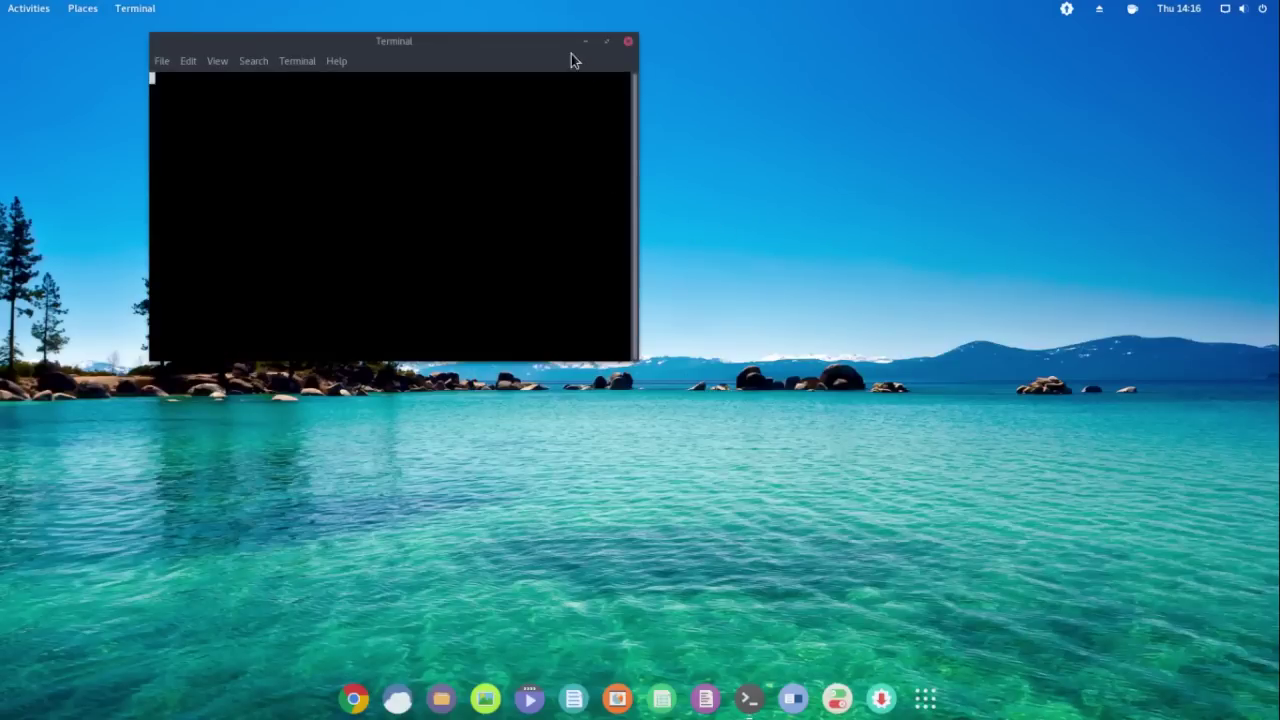
Move the Terminal window toward the centre, switch to root with su, then exit.
{"action": "left_click_drag", "start_coordinate": [441, 42], "coordinate": [560, 131]}
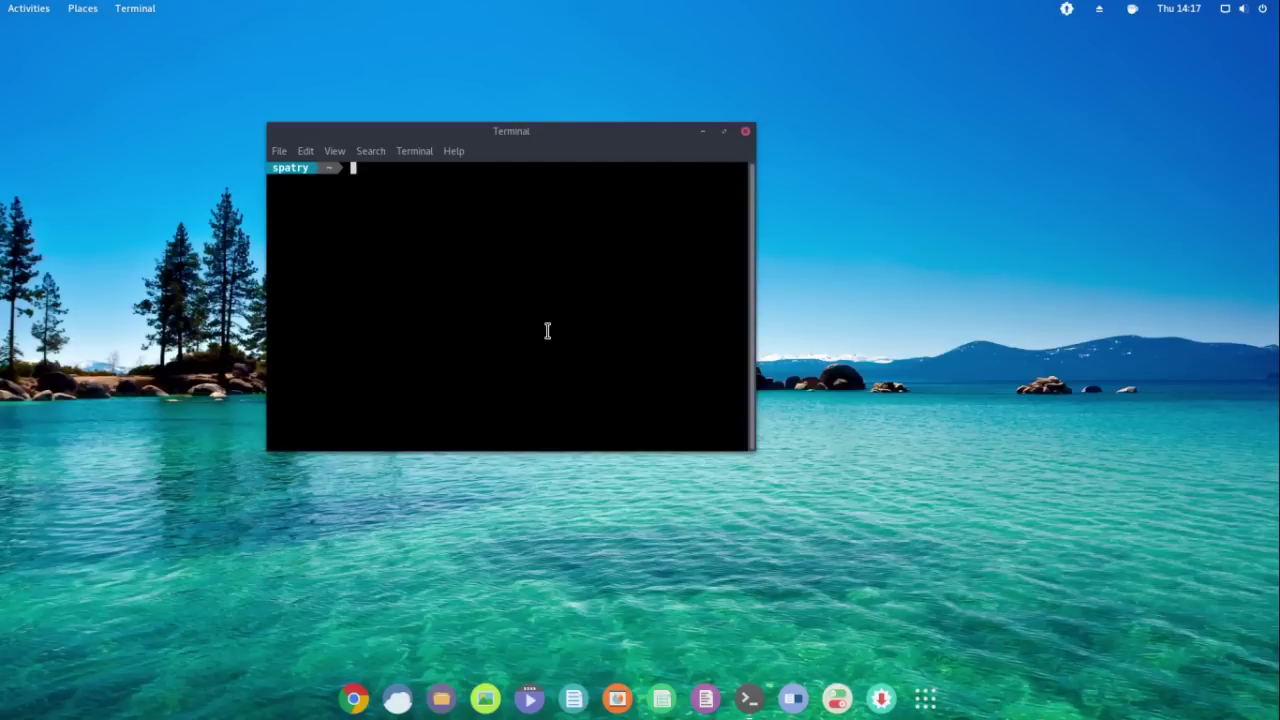
{"action": "type", "text": "su"}
{"action": "key", "text": "Return"}
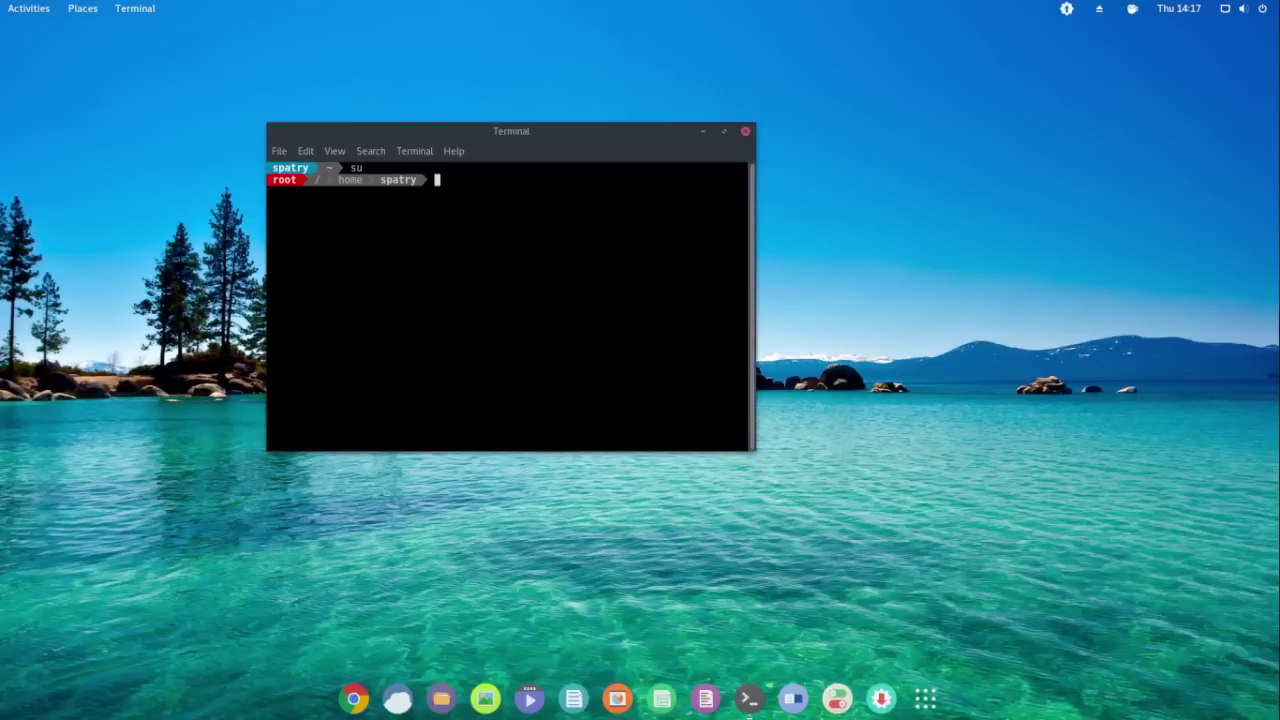
{"action": "type", "text": "exit"}
{"action": "key", "text": "Return"}
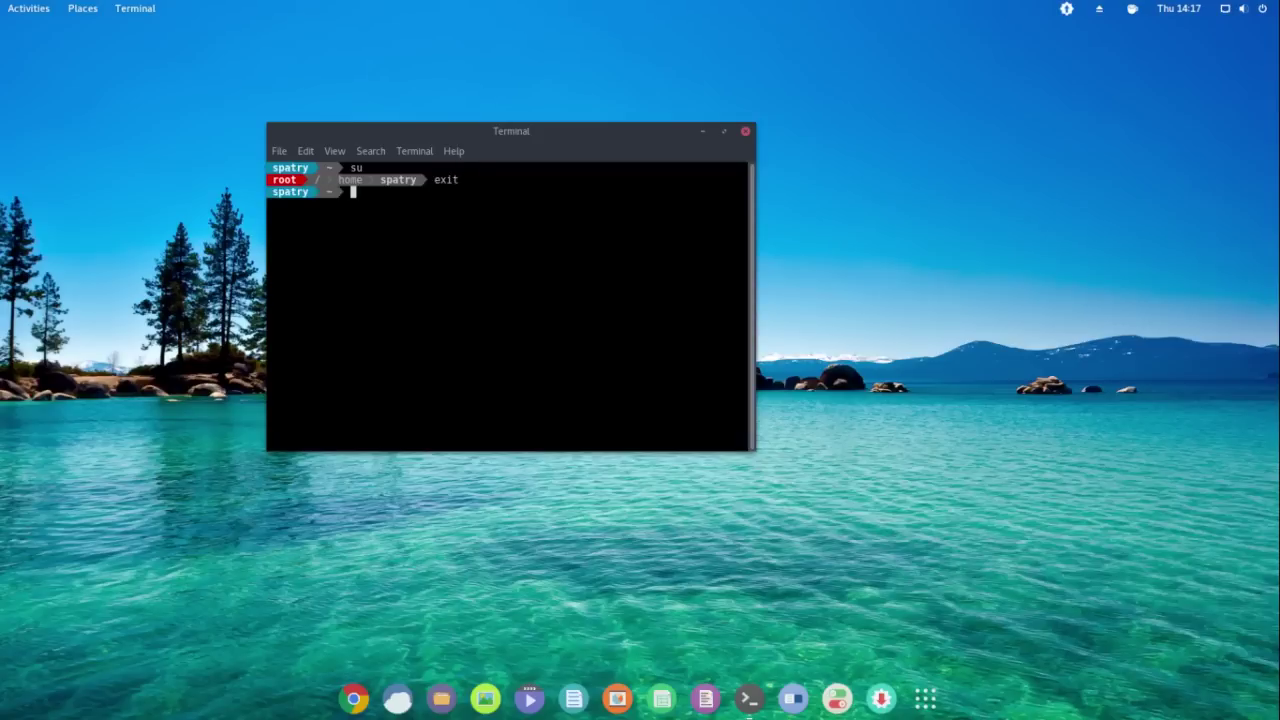
Search the AUR for compiz packages with 'yaourt compiz' and cancel the selection.
{"action": "type", "text": "yaourt compiz"}
{"action": "key", "text": "Return"}
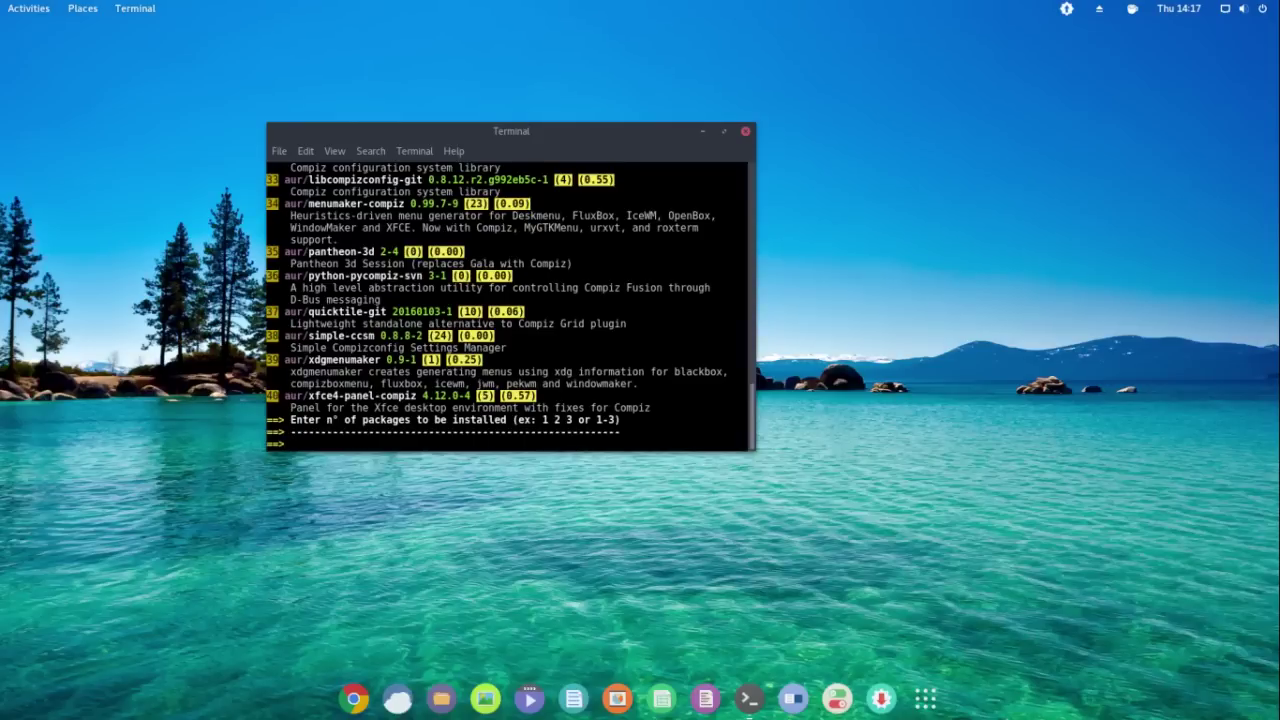
{"action": "key", "text": "Return"}
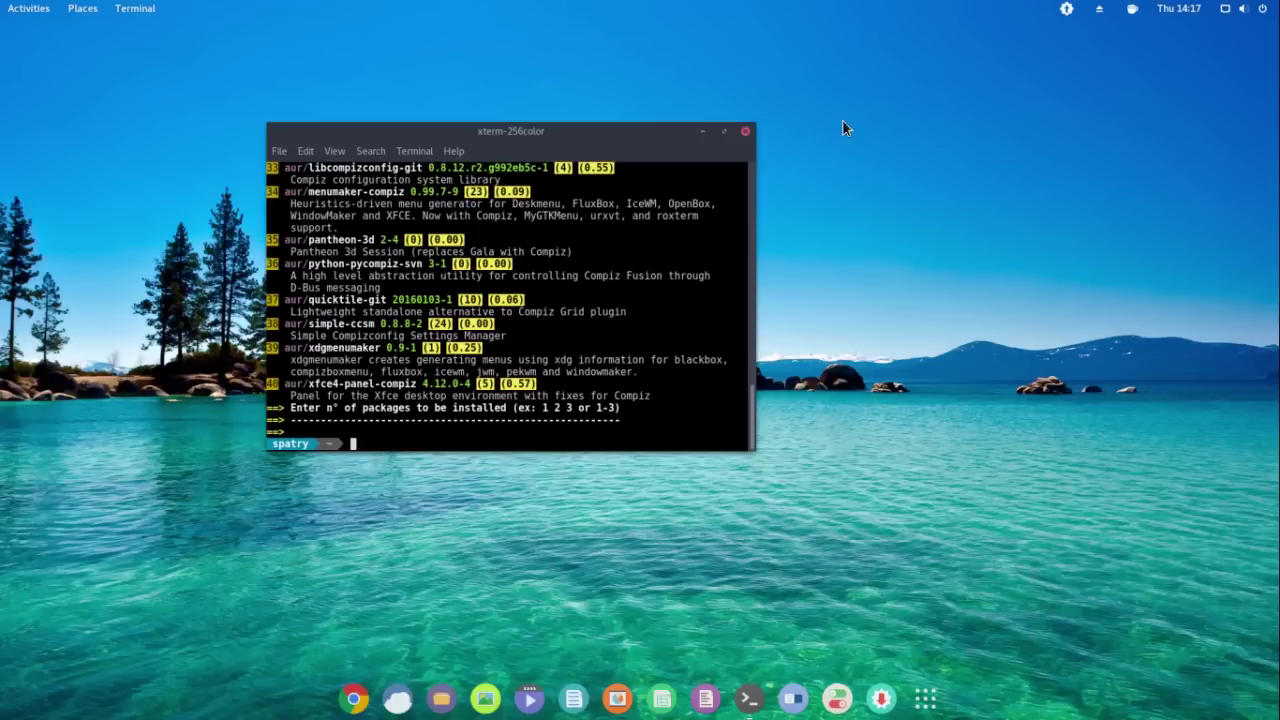
Launch Pamac Package Manager from the tray icon and close the Terminal window.
{"action": "left_click", "coordinate": [1066, 12]}
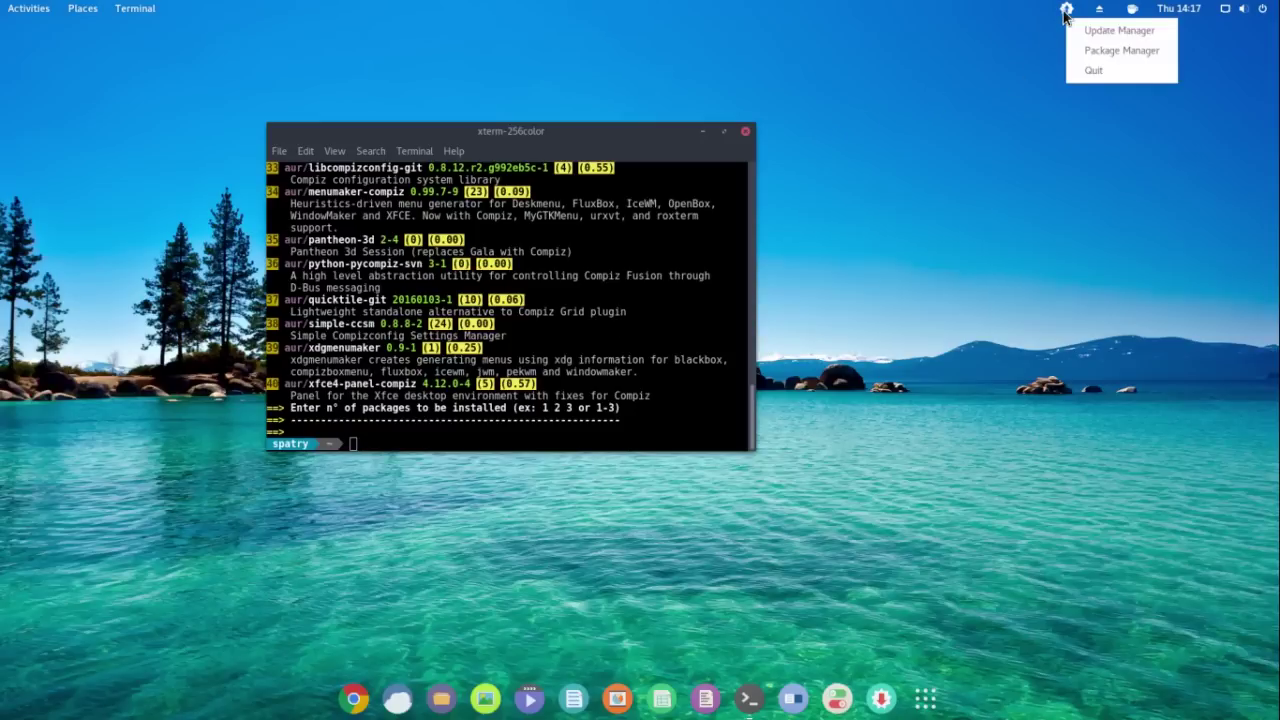
{"action": "left_click", "coordinate": [1117, 51]}
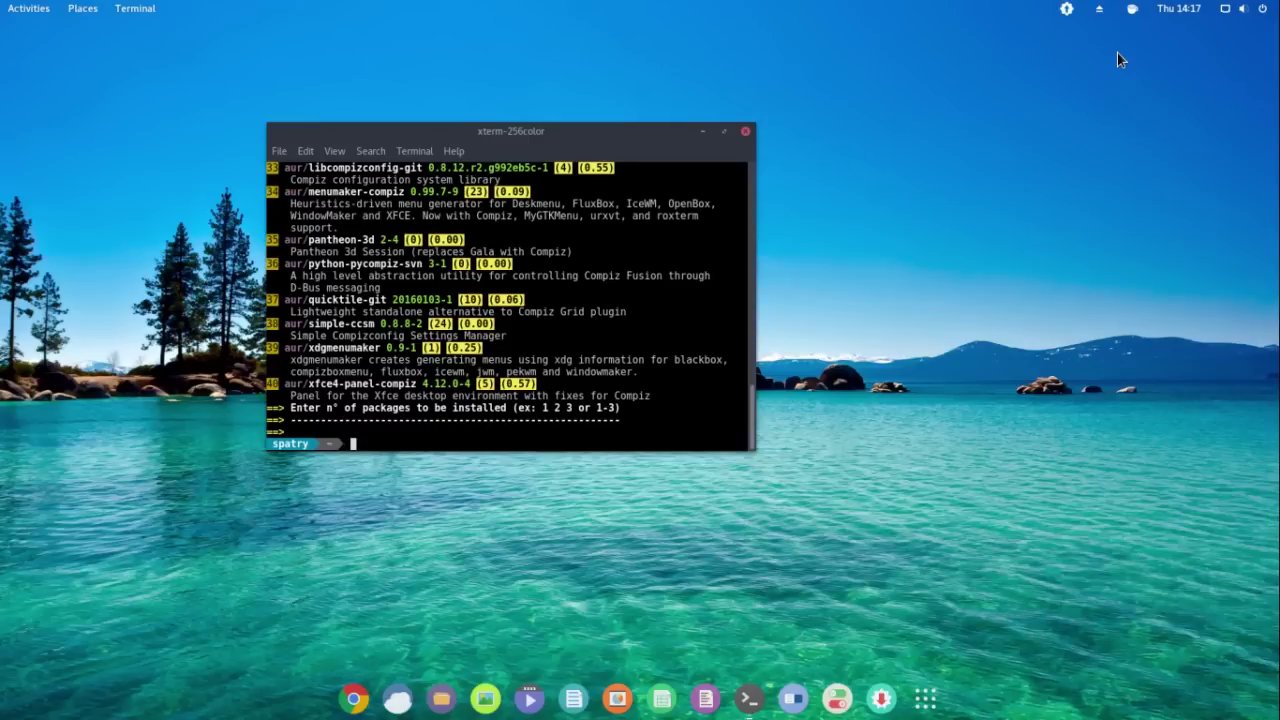
{"action": "left_click", "coordinate": [745, 132]}
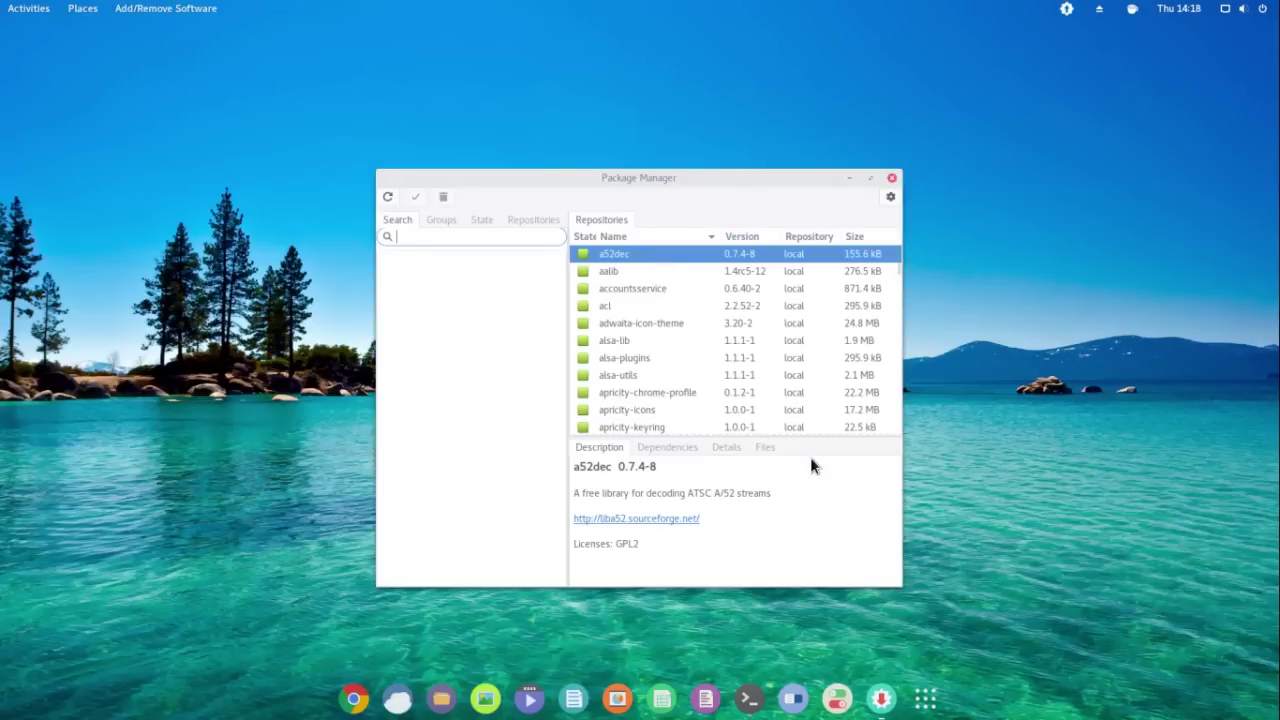
Enlarge the Package Manager window, move it up and left, then close it.
{"action": "left_click", "coordinate": [628, 178]}
{"action": "left_click_drag", "start_coordinate": [909, 586], "coordinate": [1039, 623]}
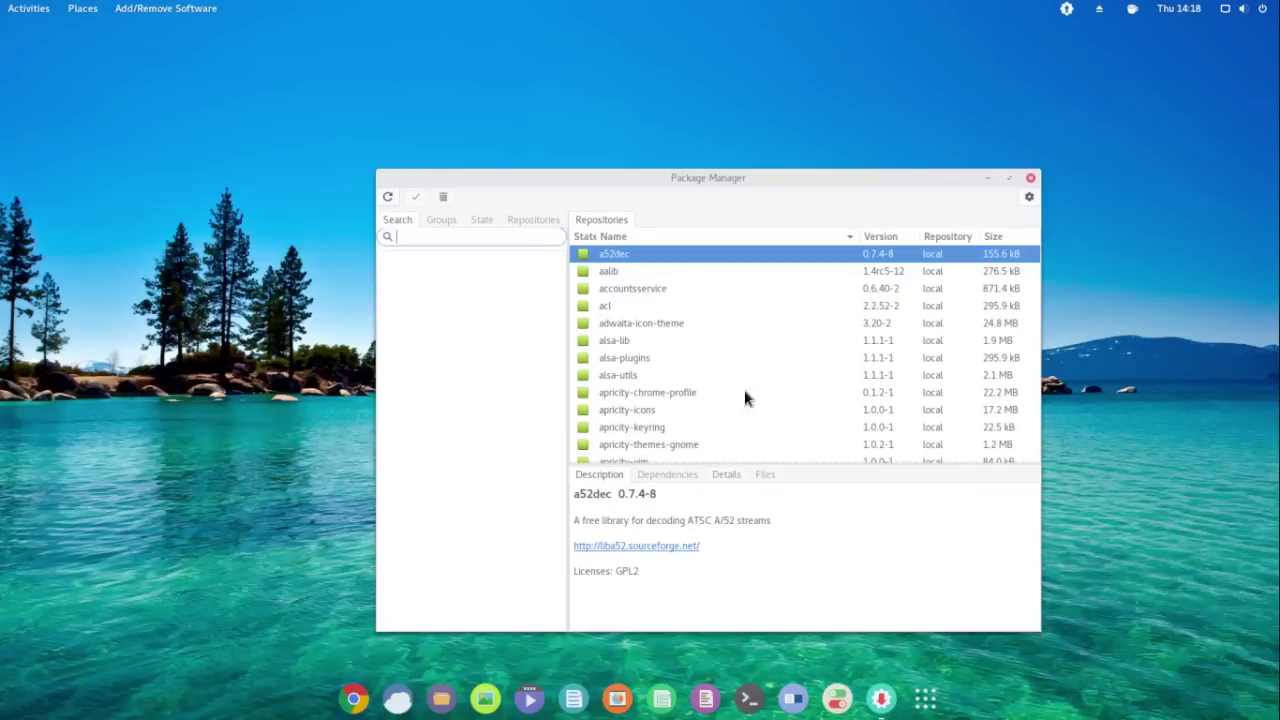
{"action": "left_click_drag", "start_coordinate": [745, 188], "coordinate": [689, 154]}
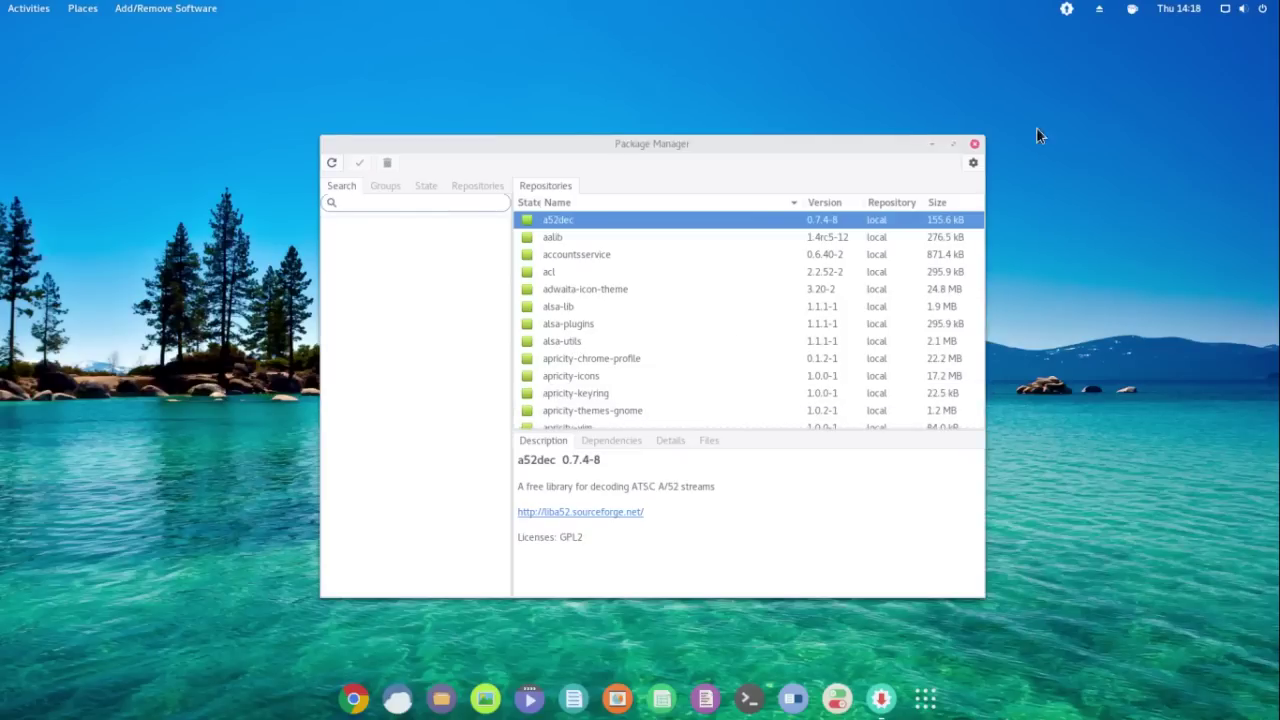
{"action": "left_click", "coordinate": [975, 144]}
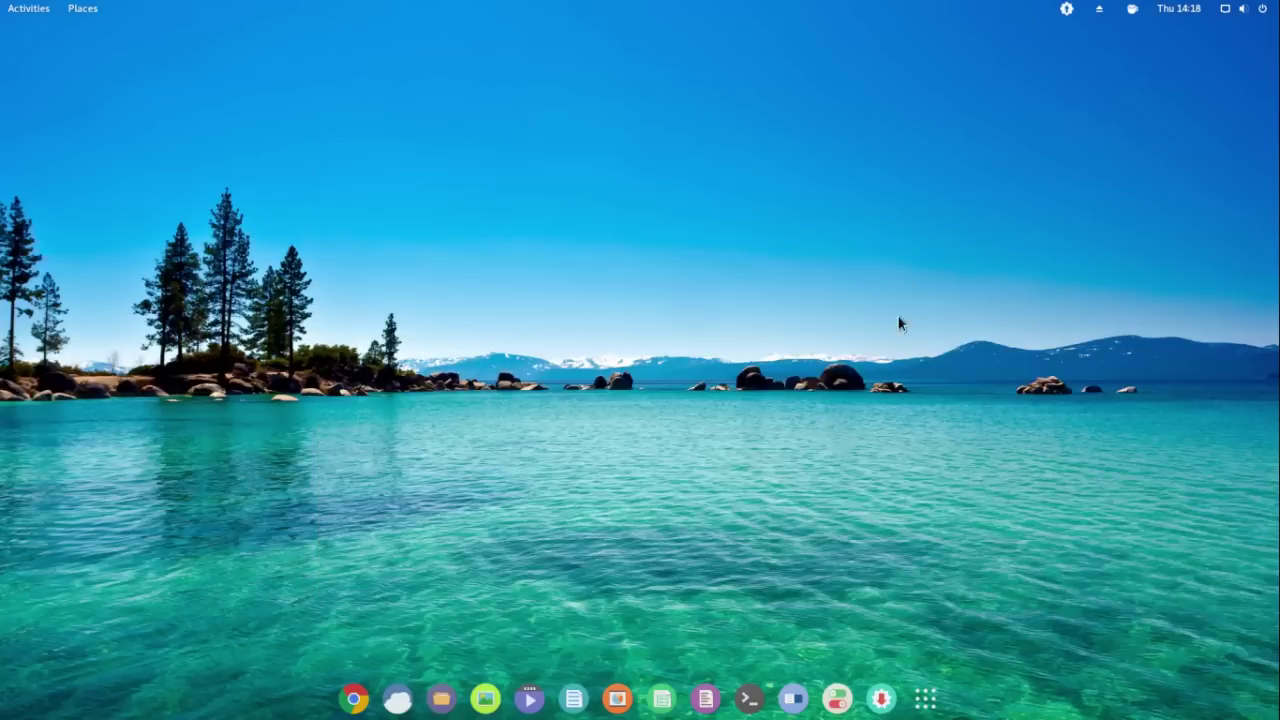
Browse the installed-applications grid, then switch to the overview showing four empty workspaces.
{"action": "left_click", "coordinate": [924, 700]}
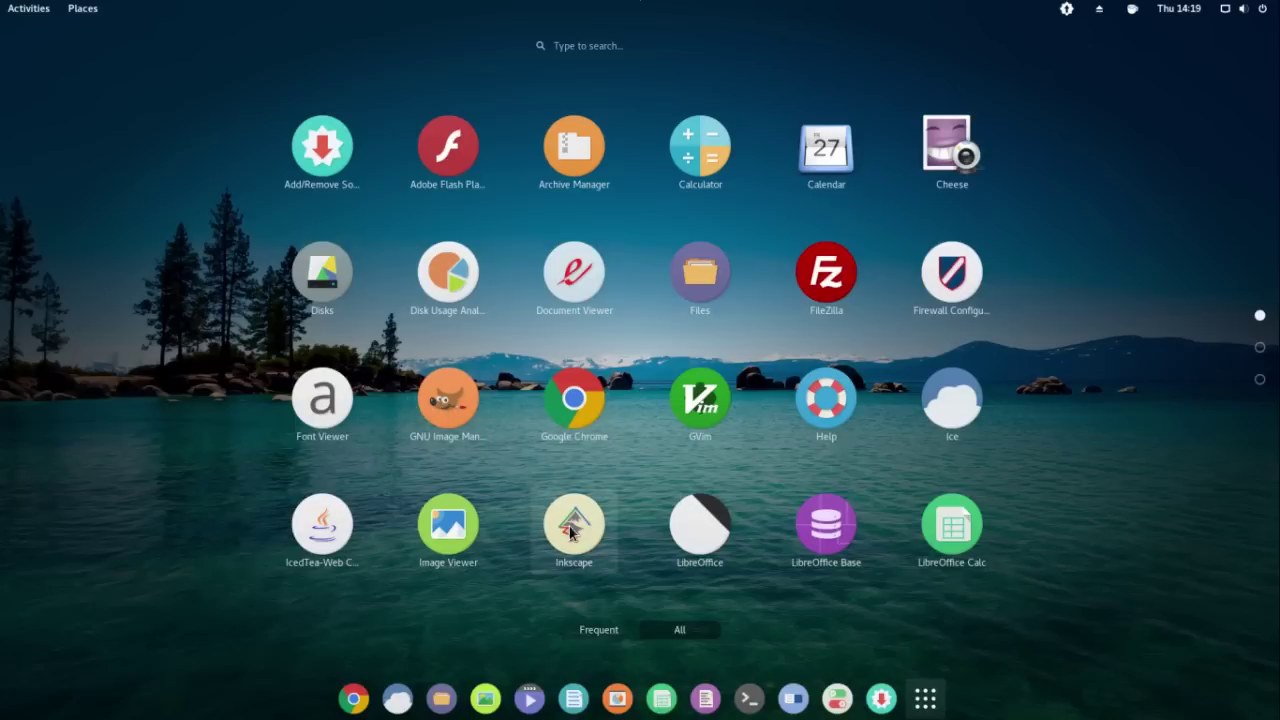
{"action": "scroll", "coordinate": [569, 530], "scroll_direction": "down", "scroll_amount": 2}
{"action": "scroll", "coordinate": [569, 530], "scroll_direction": "up", "scroll_amount": 2}
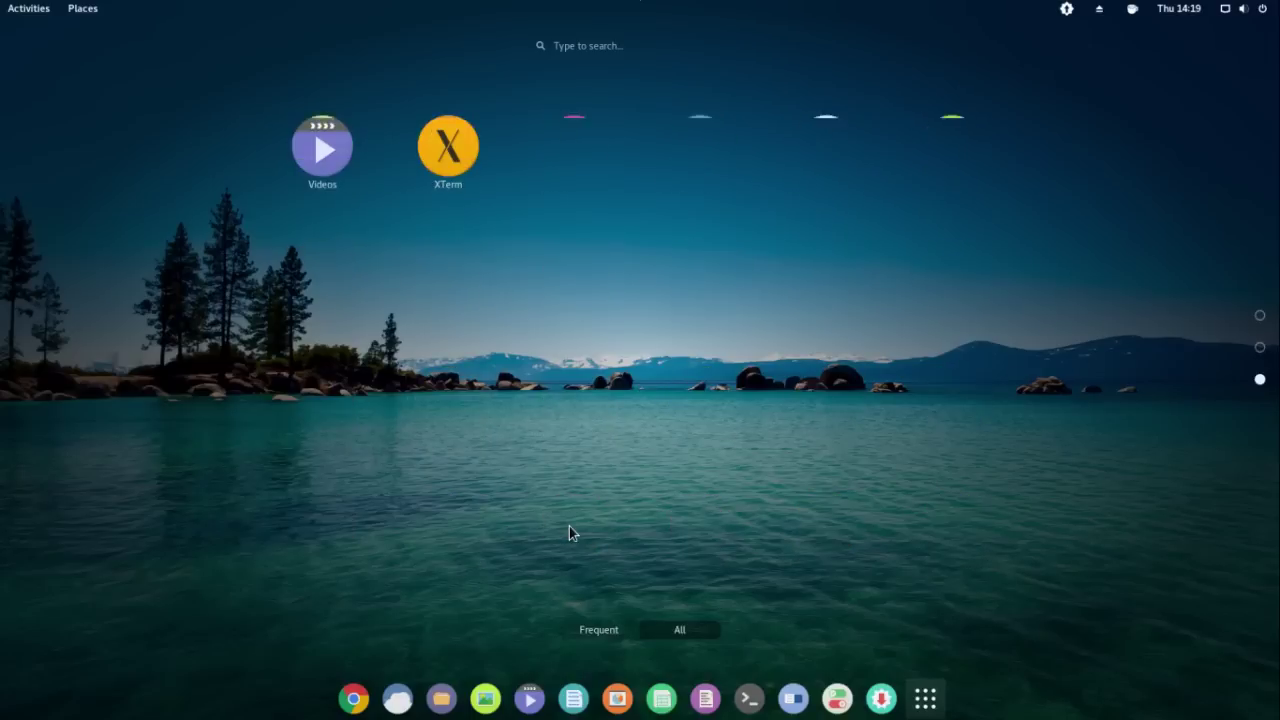
{"action": "scroll", "coordinate": [569, 526], "scroll_direction": "down", "scroll_amount": 1}
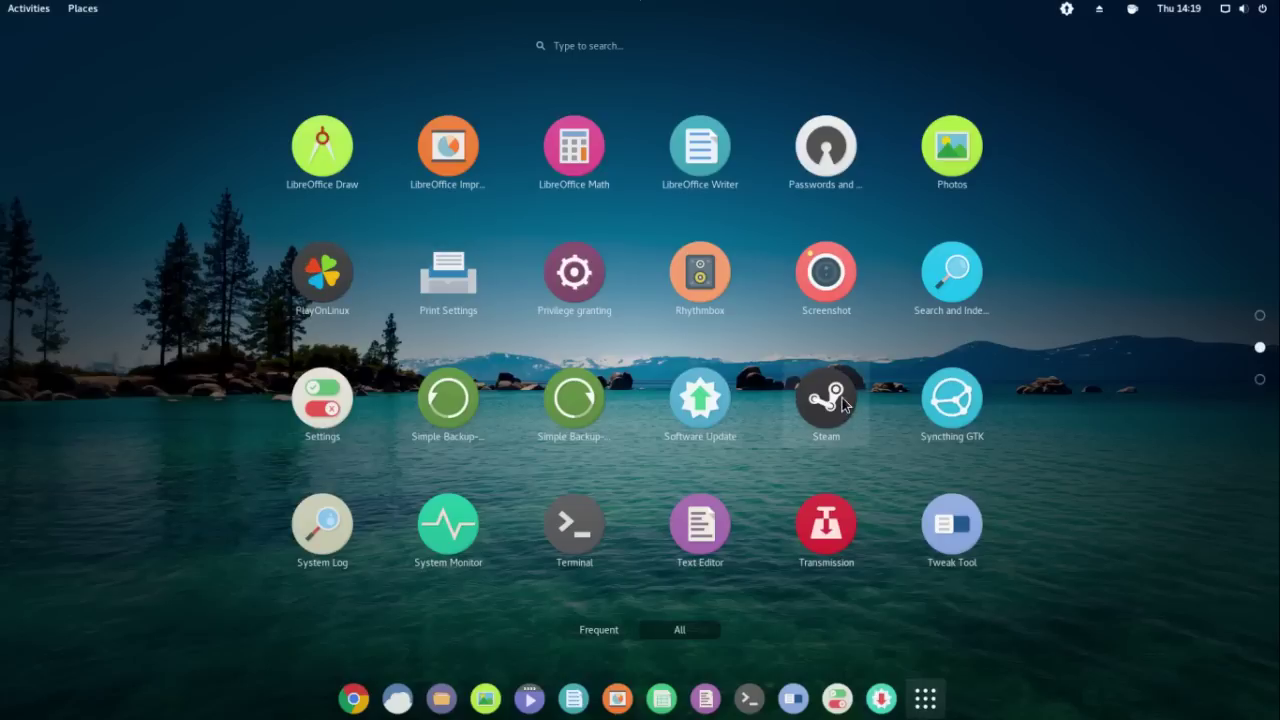
{"action": "scroll", "coordinate": [843, 402], "scroll_direction": "down", "scroll_amount": 1}
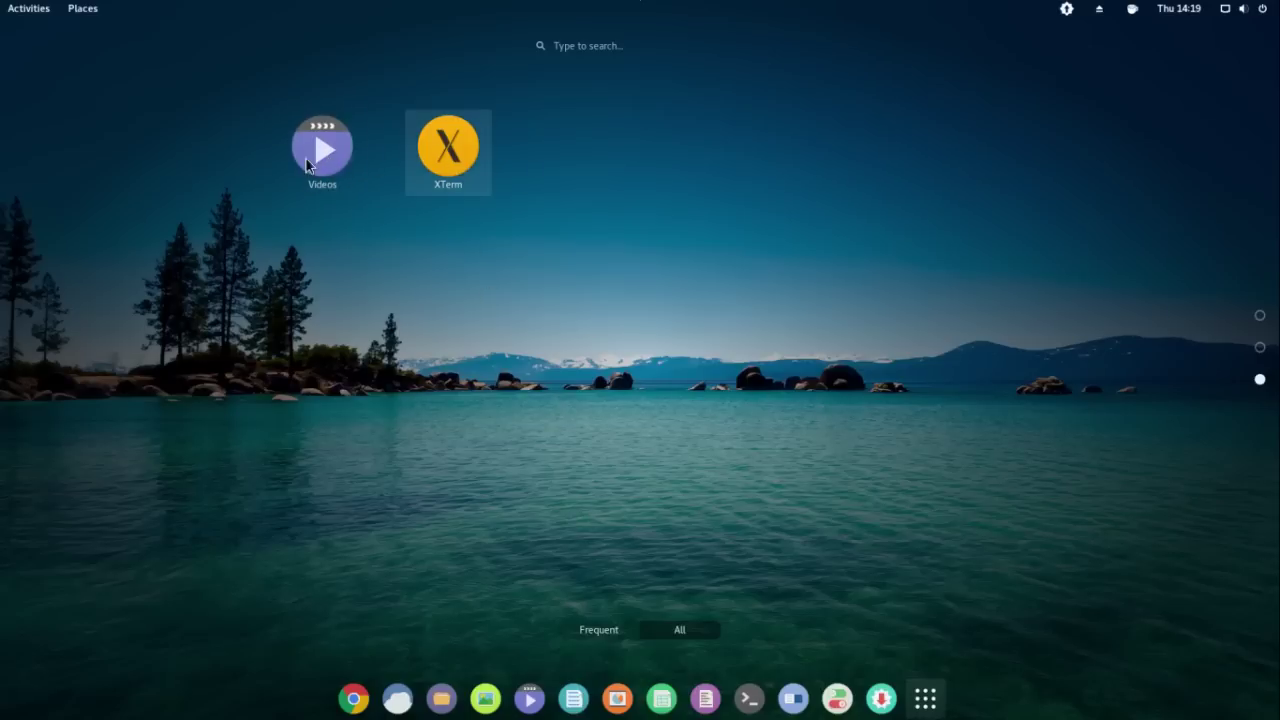
{"action": "scroll", "coordinate": [682, 345], "scroll_direction": "up", "scroll_amount": 2}
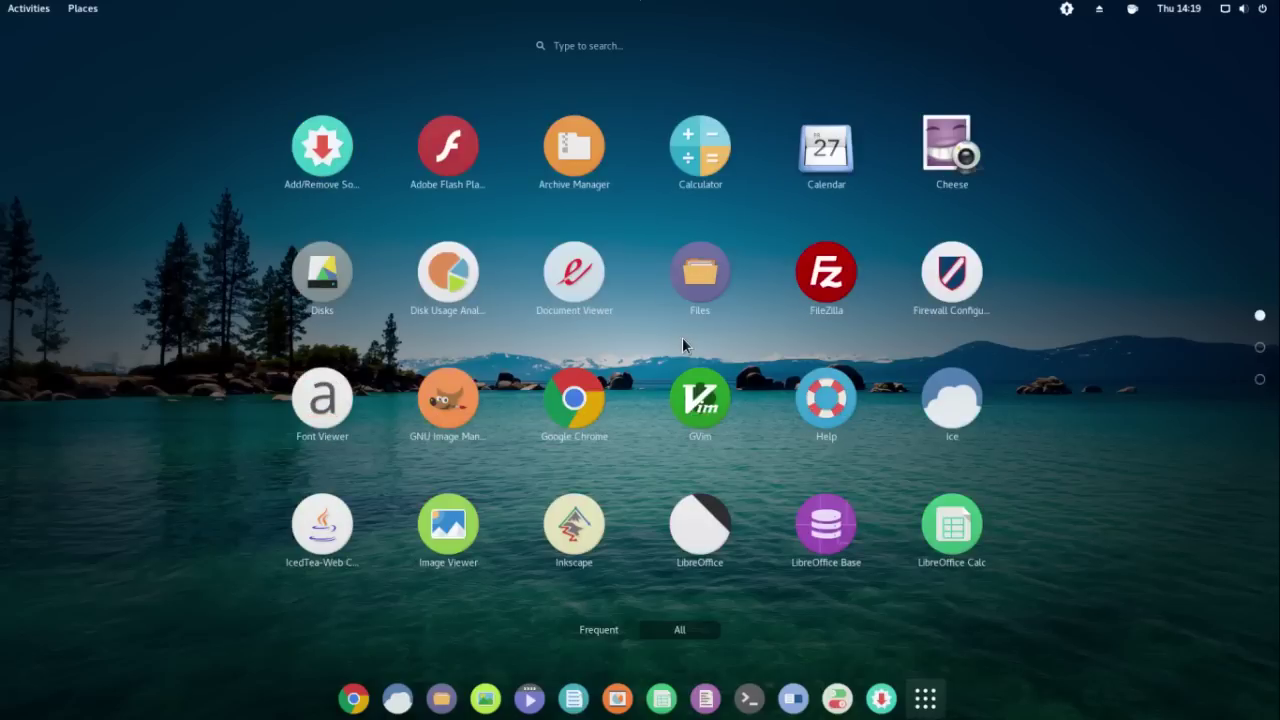
{"action": "scroll", "coordinate": [682, 345], "scroll_direction": "down", "scroll_amount": 2}
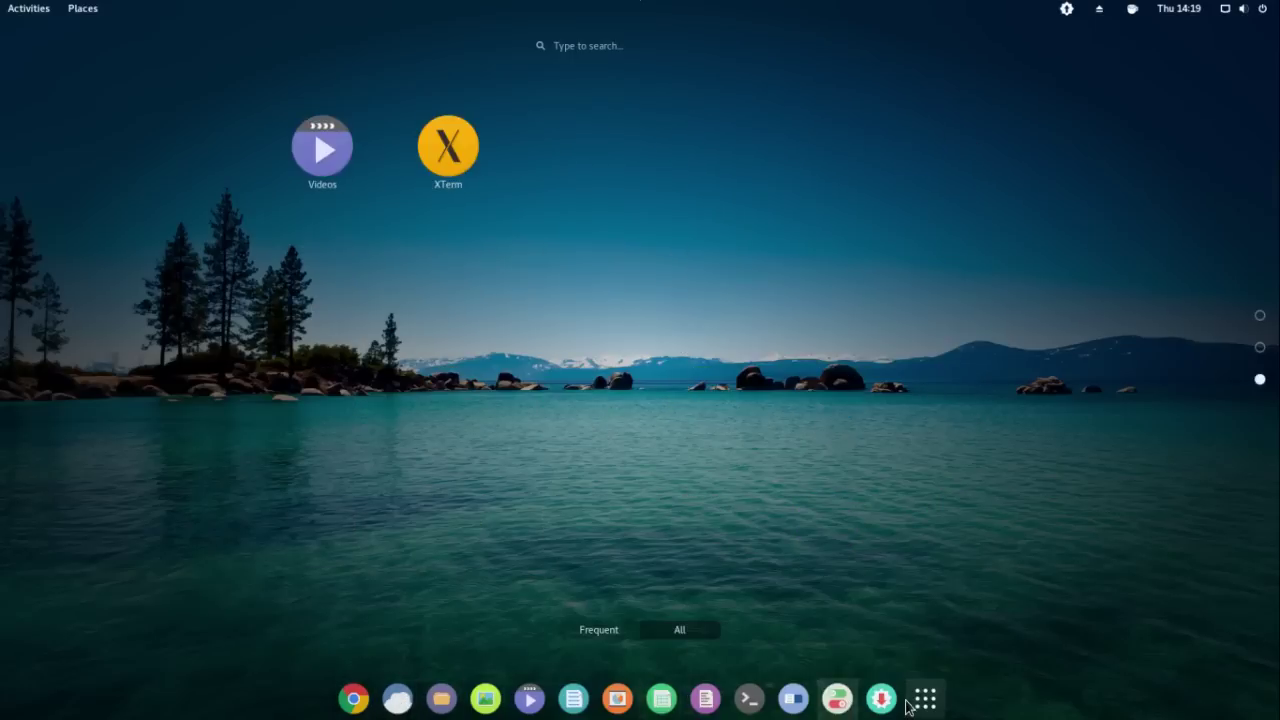
{"action": "left_click", "coordinate": [33, 18]}
{"action": "left_click", "coordinate": [33, 14]}
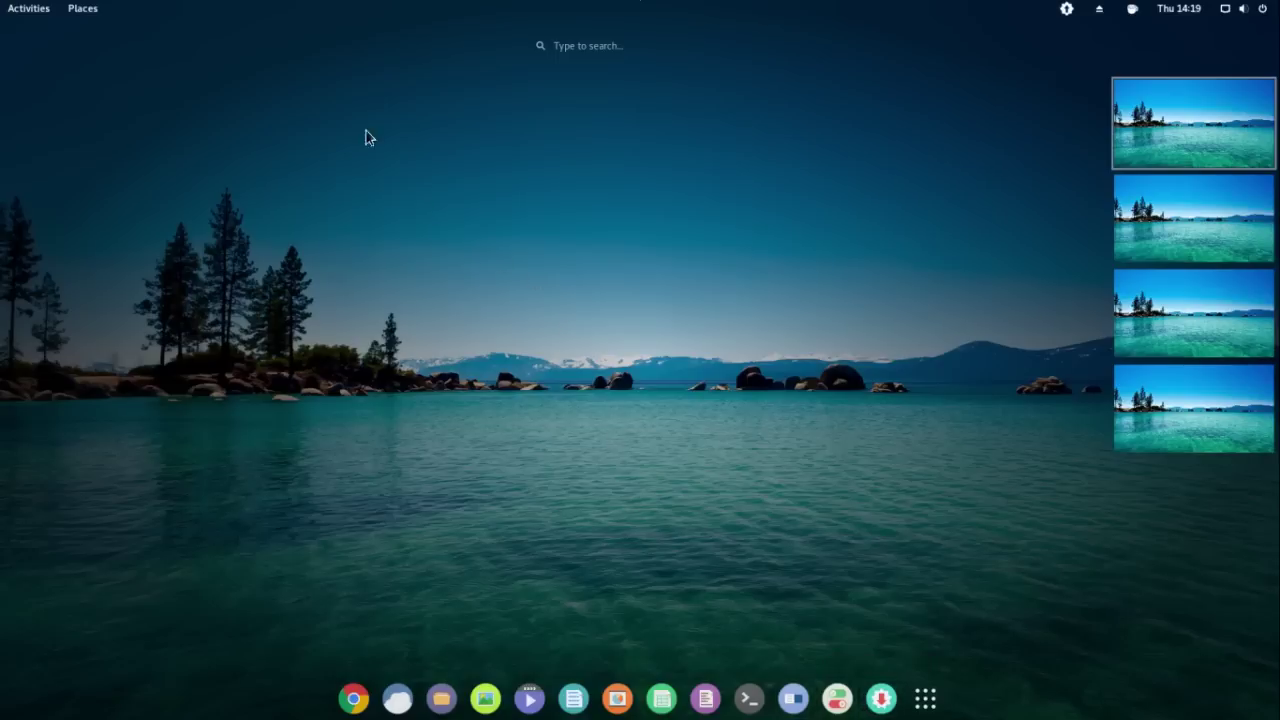
Glance at the Places menu, open and close GNOME Tweak Tool, then launch Files.
{"action": "left_click", "coordinate": [79, 12]}
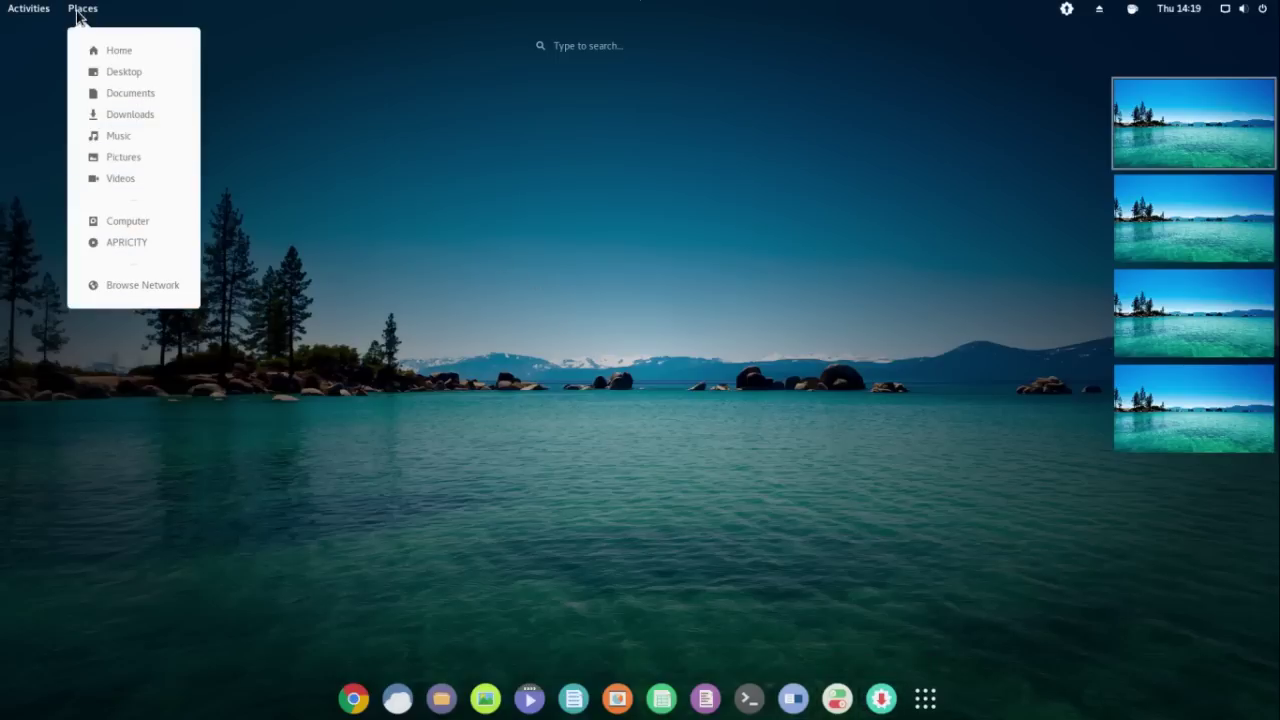
{"action": "left_click", "coordinate": [720, 565]}
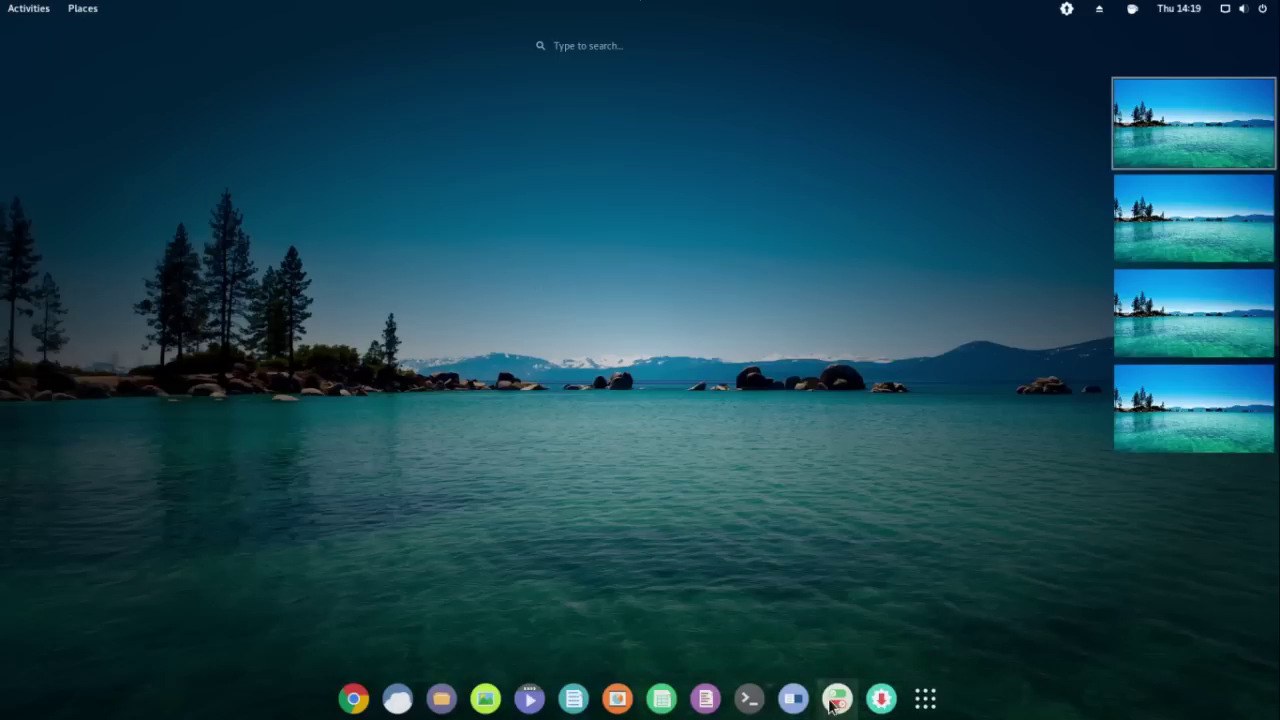
{"action": "left_click", "coordinate": [790, 700]}
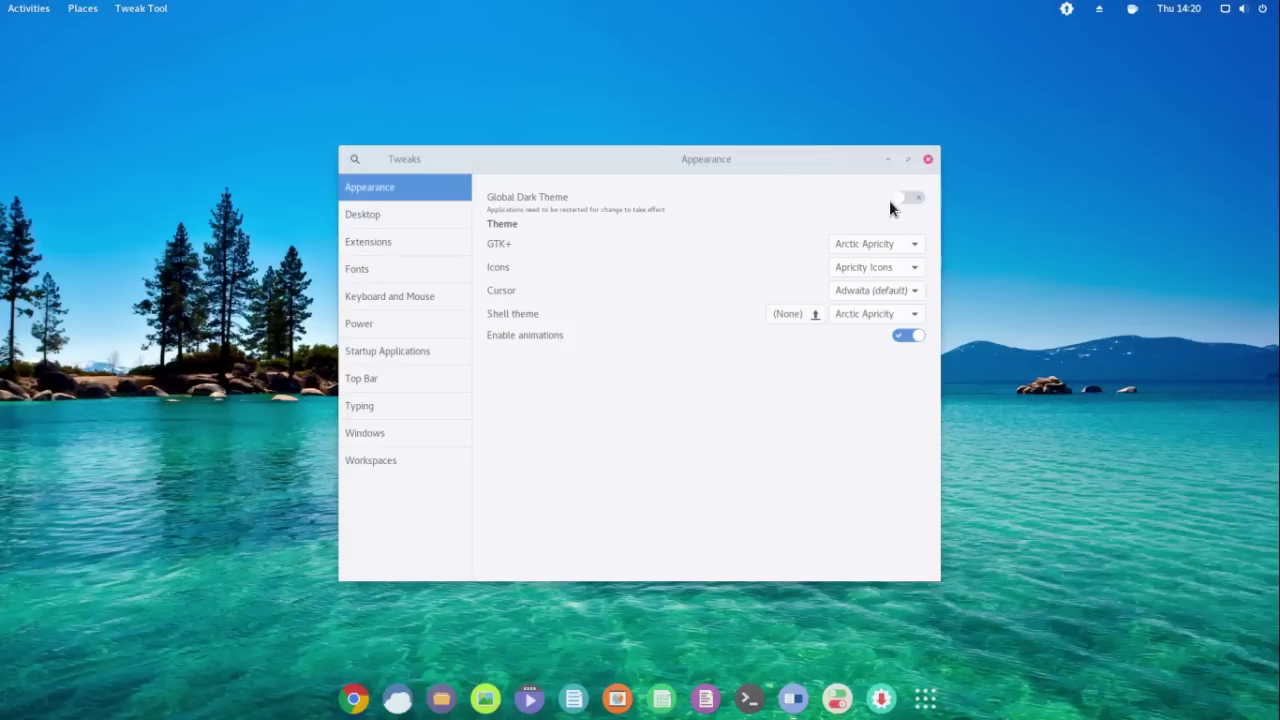
{"action": "left_click", "coordinate": [928, 160]}
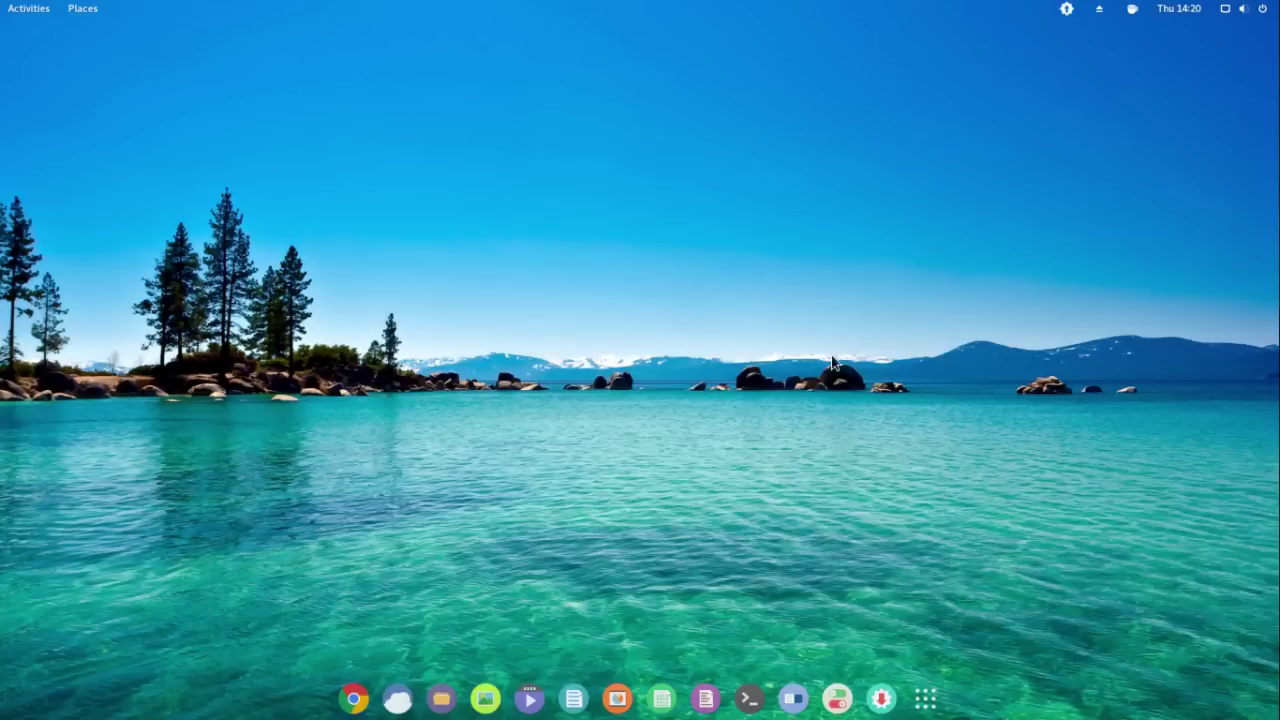
{"action": "left_click", "coordinate": [440, 697]}
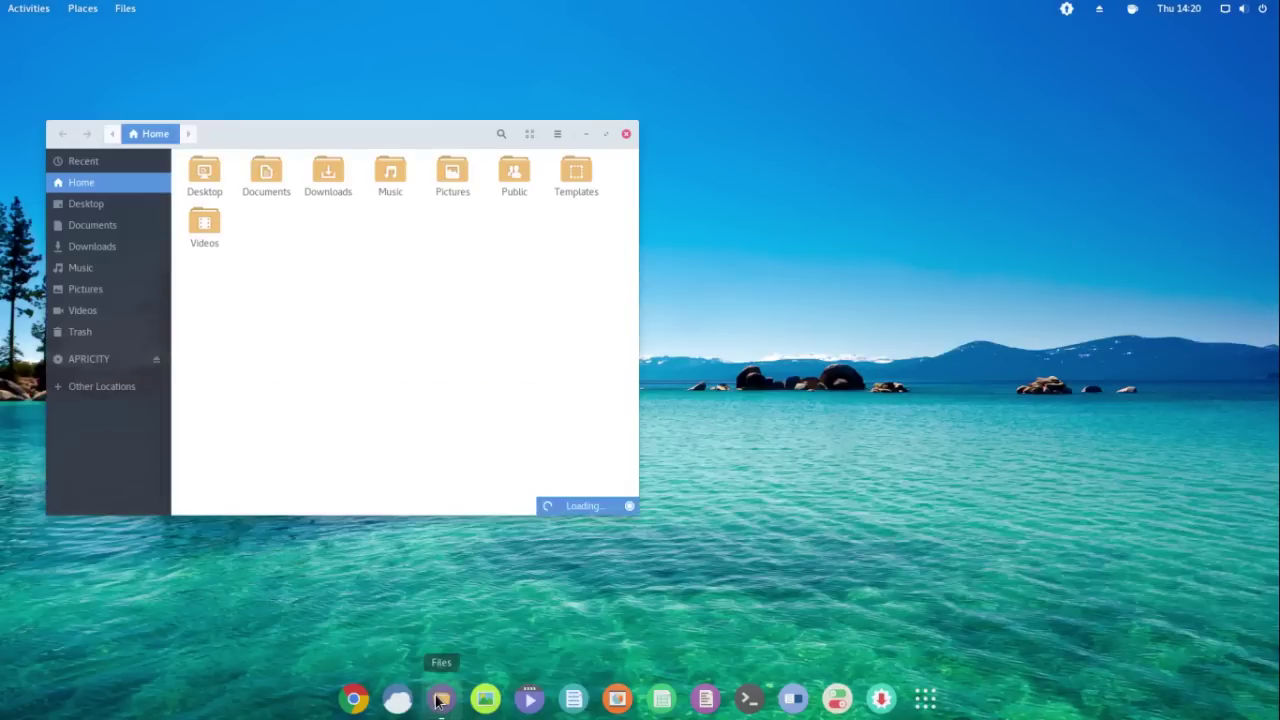
{"action": "left_click_drag", "start_coordinate": [416, 141], "coordinate": [515, 204]}
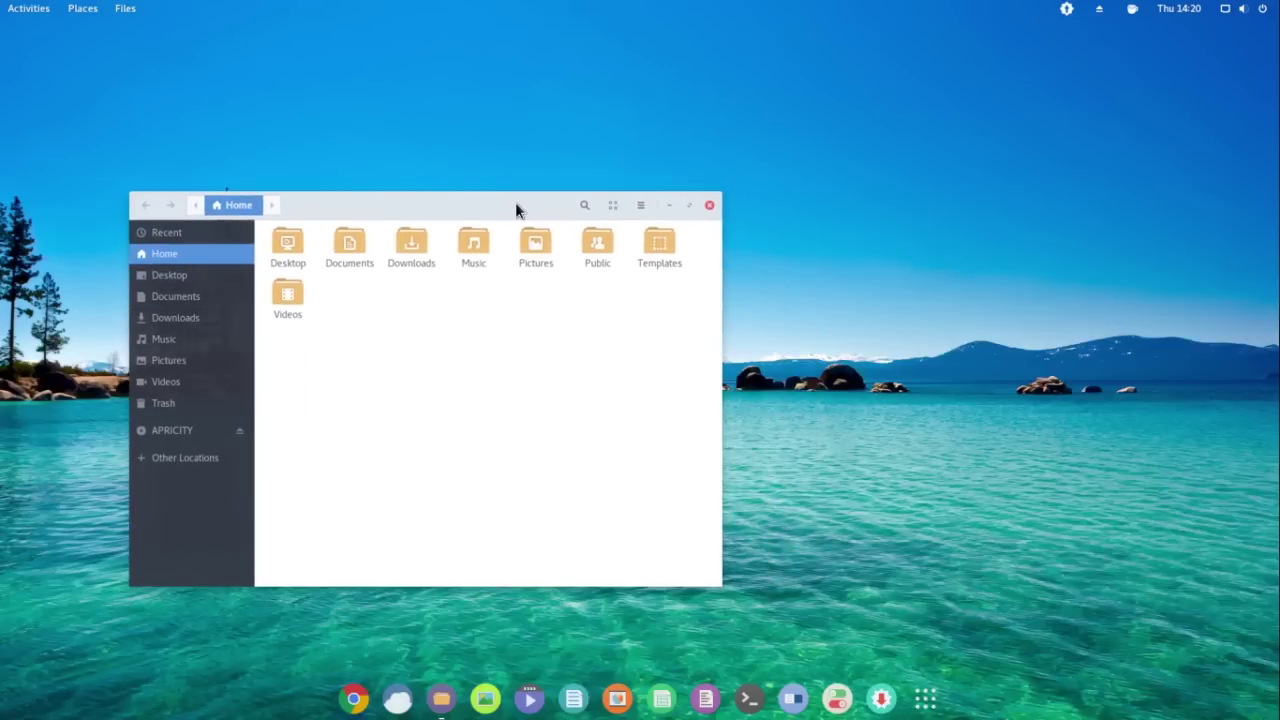
{"action": "left_click", "coordinate": [710, 207]}
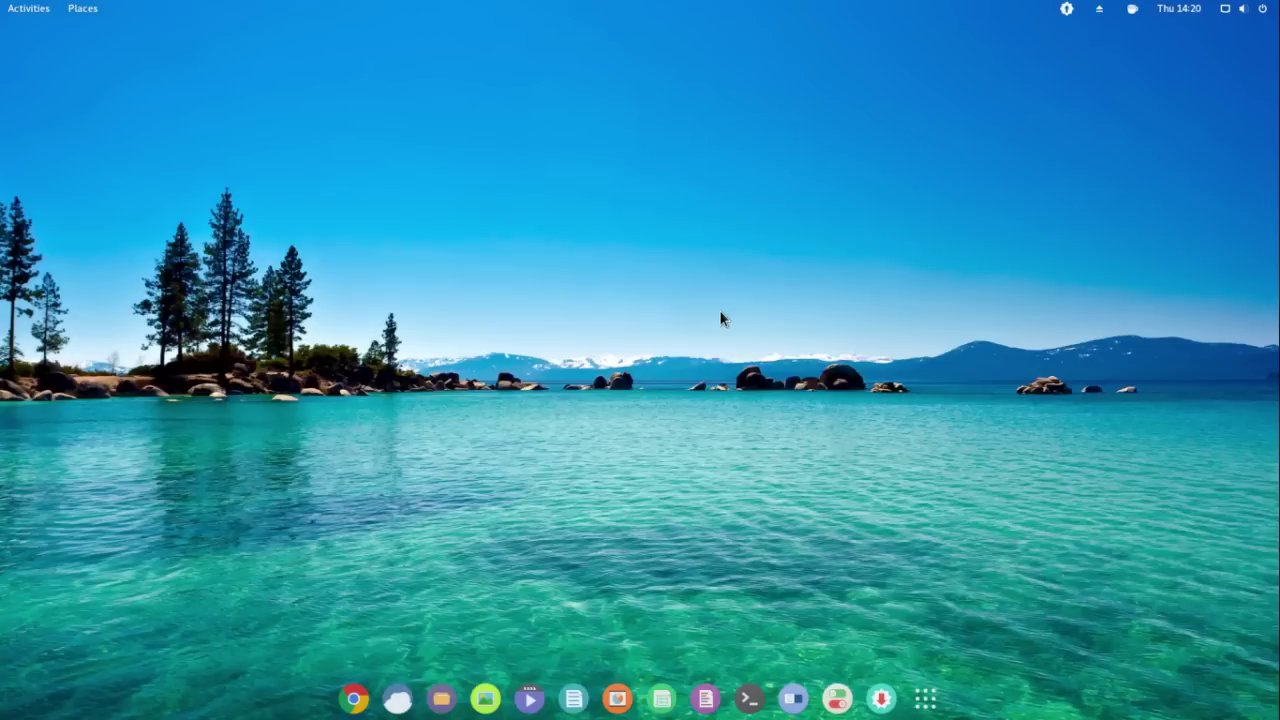
{"action": "left_click", "coordinate": [792, 698]}
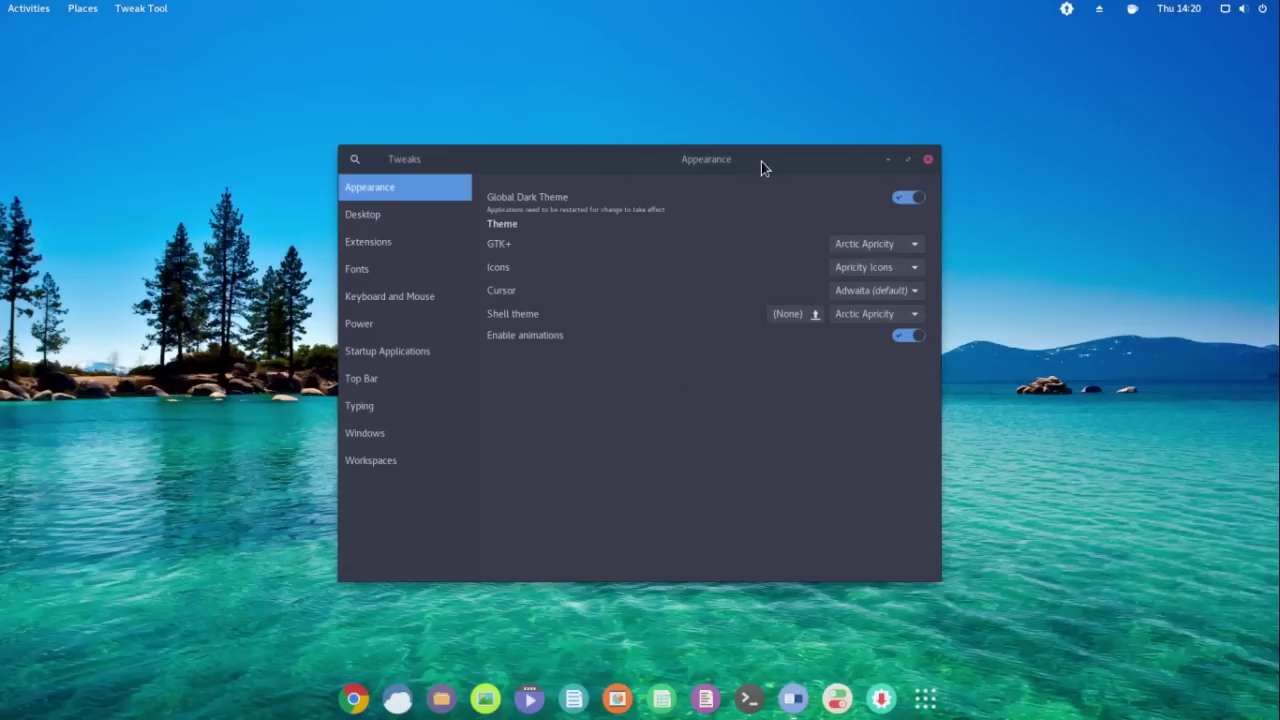
{"action": "left_click_drag", "start_coordinate": [757, 160], "coordinate": [707, 135]}
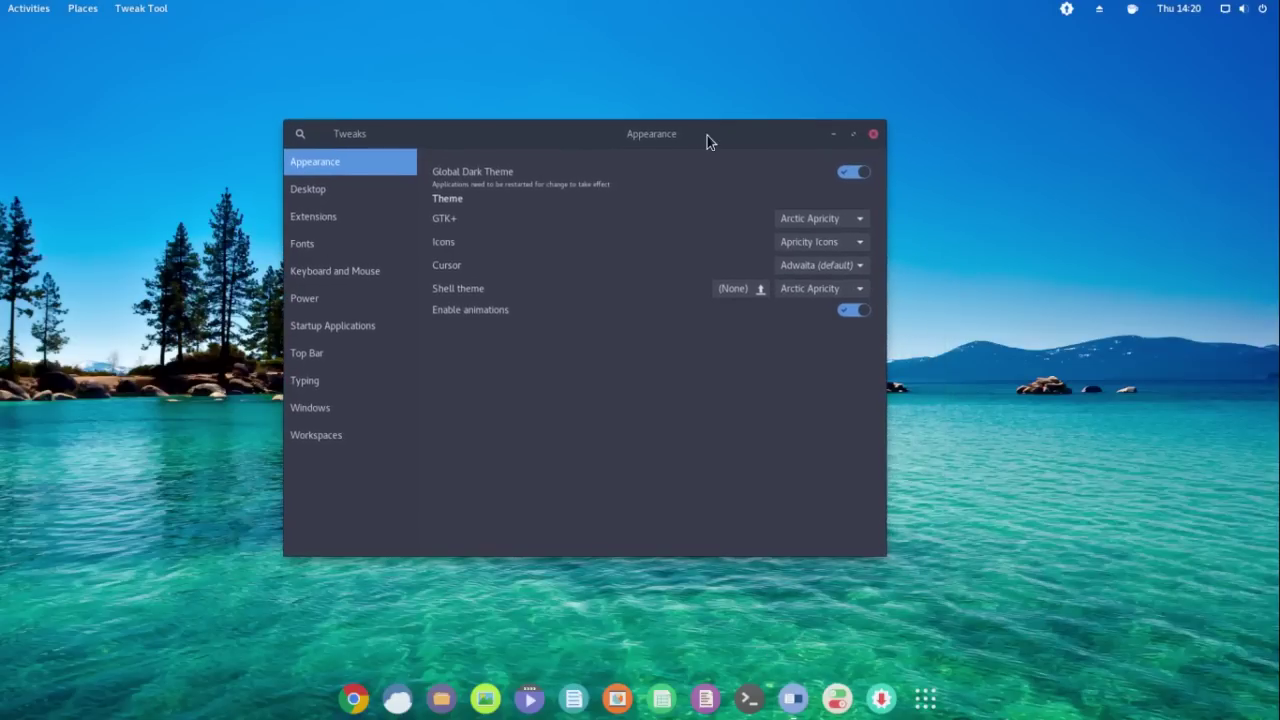
{"action": "left_click", "coordinate": [873, 135]}
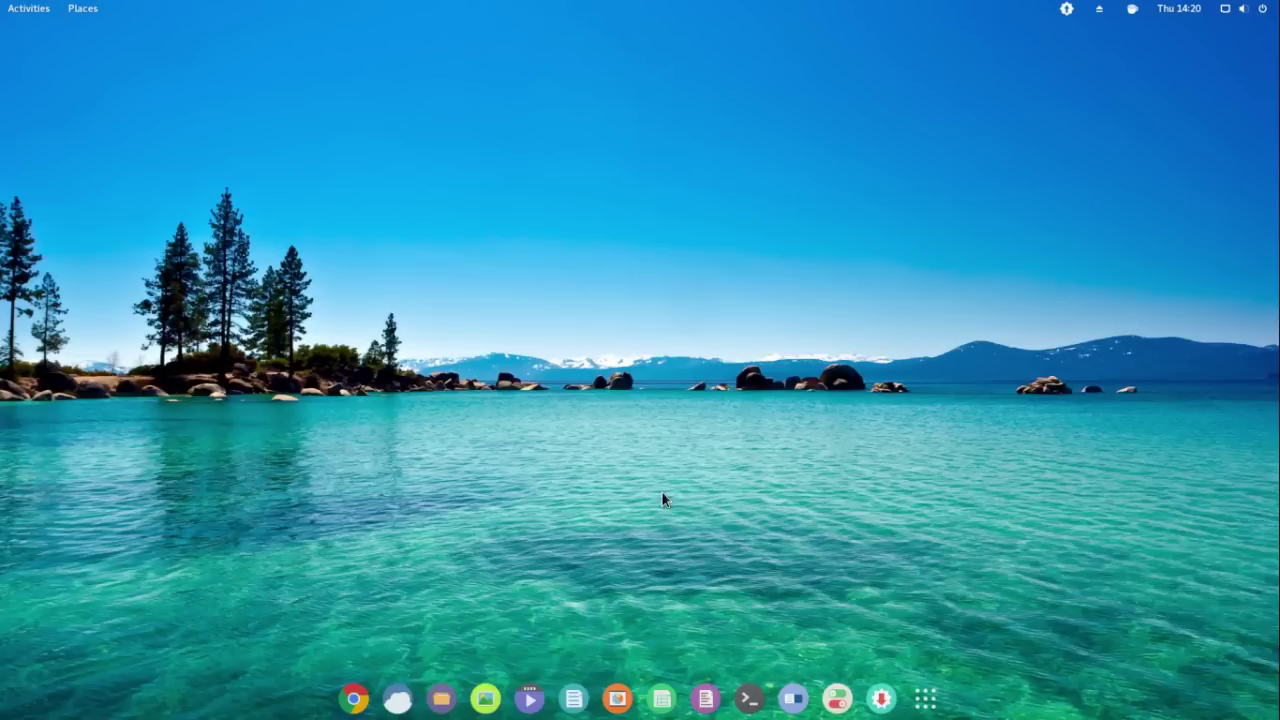
Run 'gksu nautilus' from the Alt+F2 command prompt to open Files as root.
{"action": "key", "text": "alt+F2"}
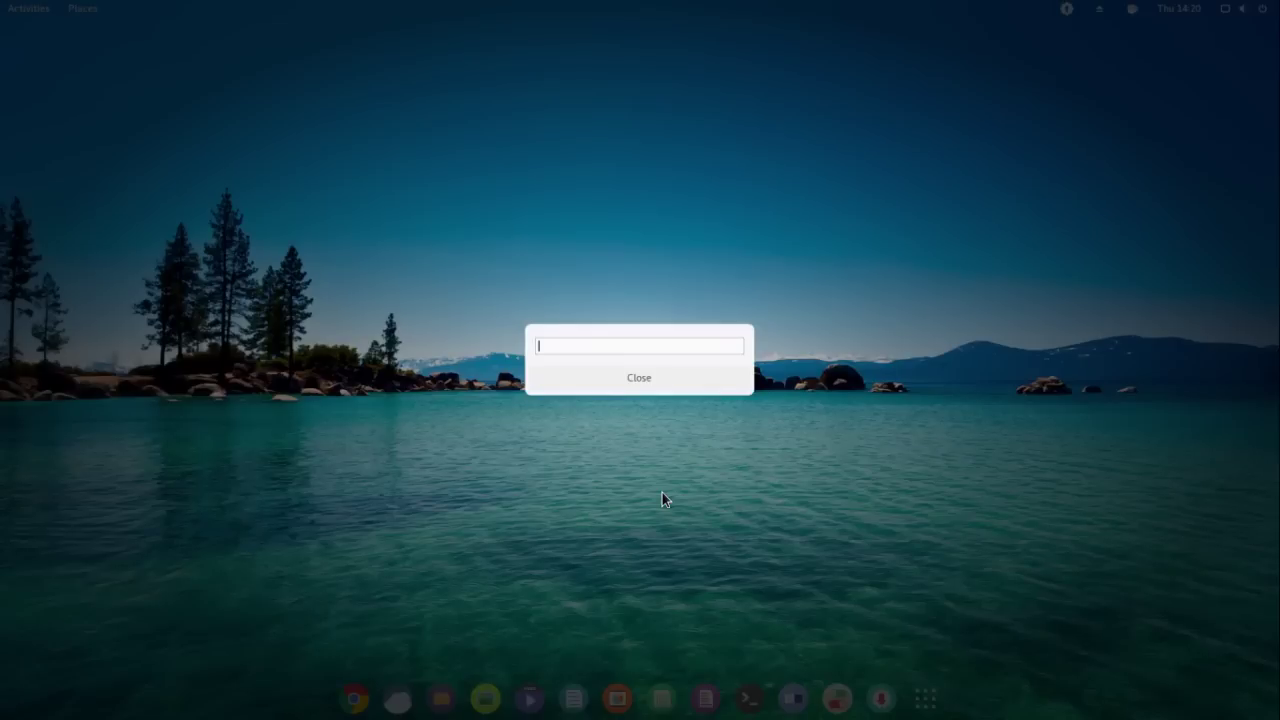
{"action": "type", "text": "gksu nautilus"}
{"action": "key", "text": "Return"}
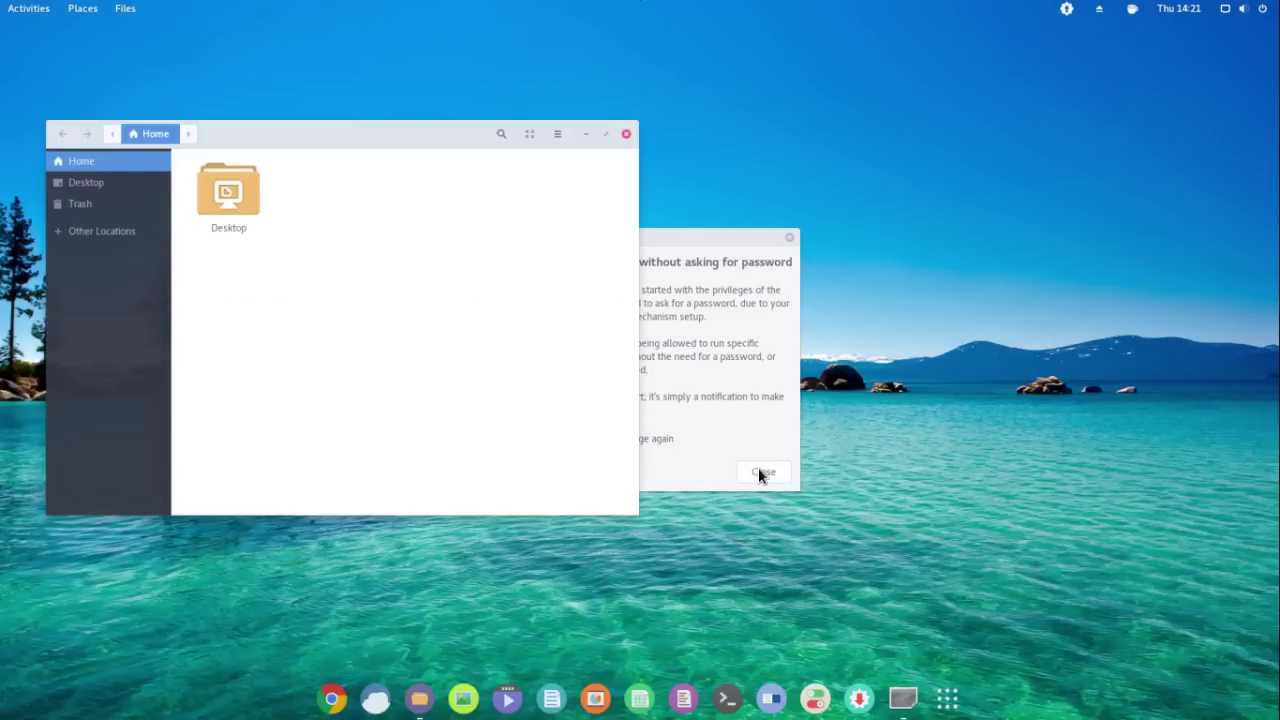
Dismiss the gksu notice and clear the Files location bar for a new path.
{"action": "left_click", "coordinate": [764, 472]}
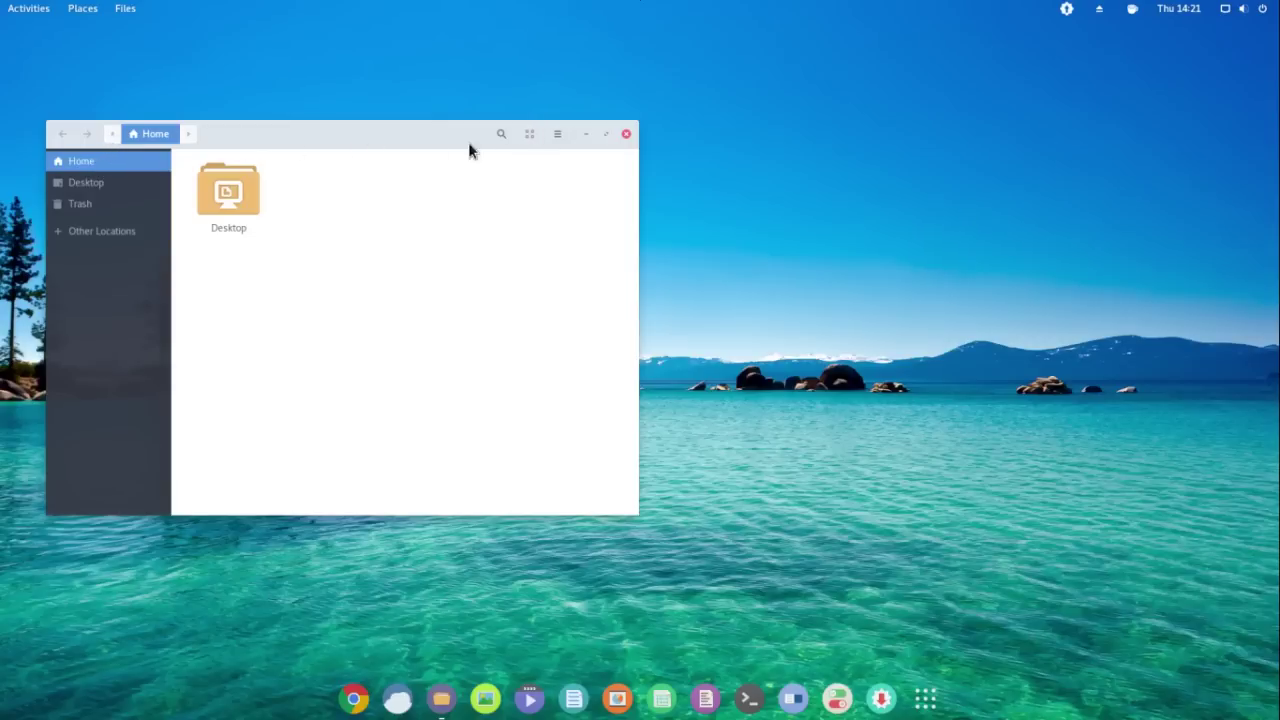
{"action": "left_click", "coordinate": [557, 136]}
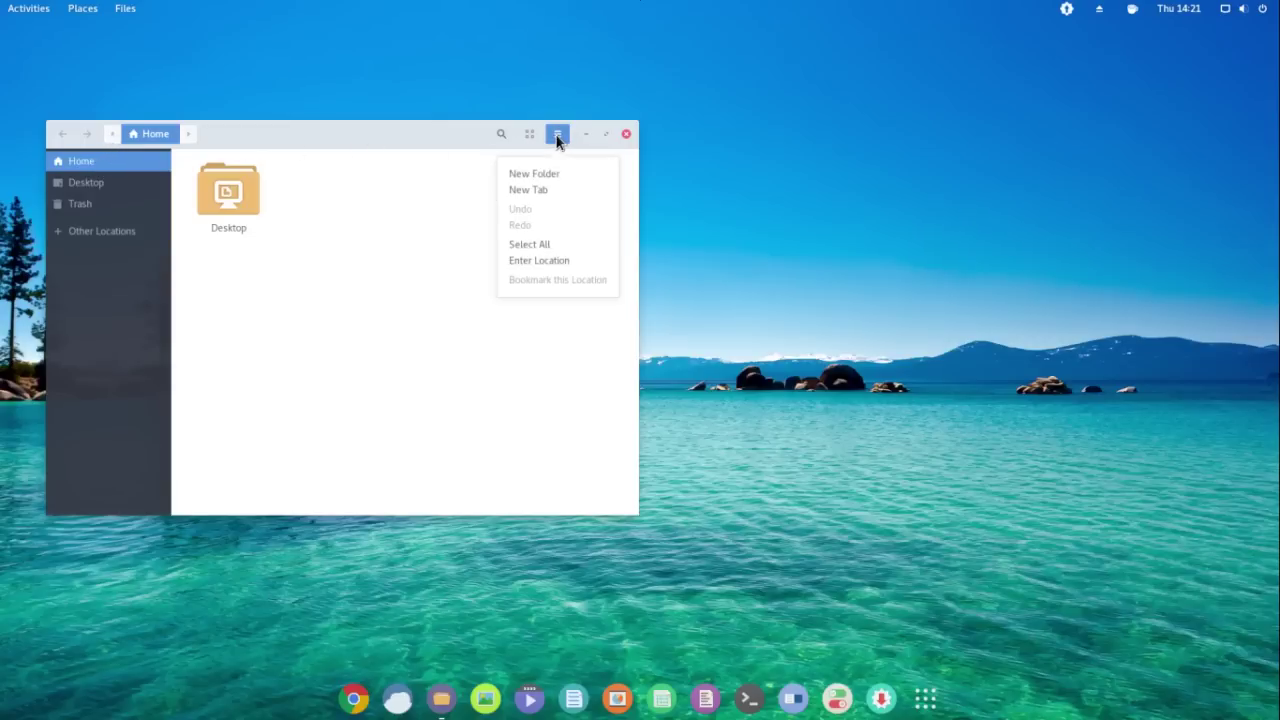
{"action": "left_click", "coordinate": [551, 260]}
{"action": "key", "text": "End"}
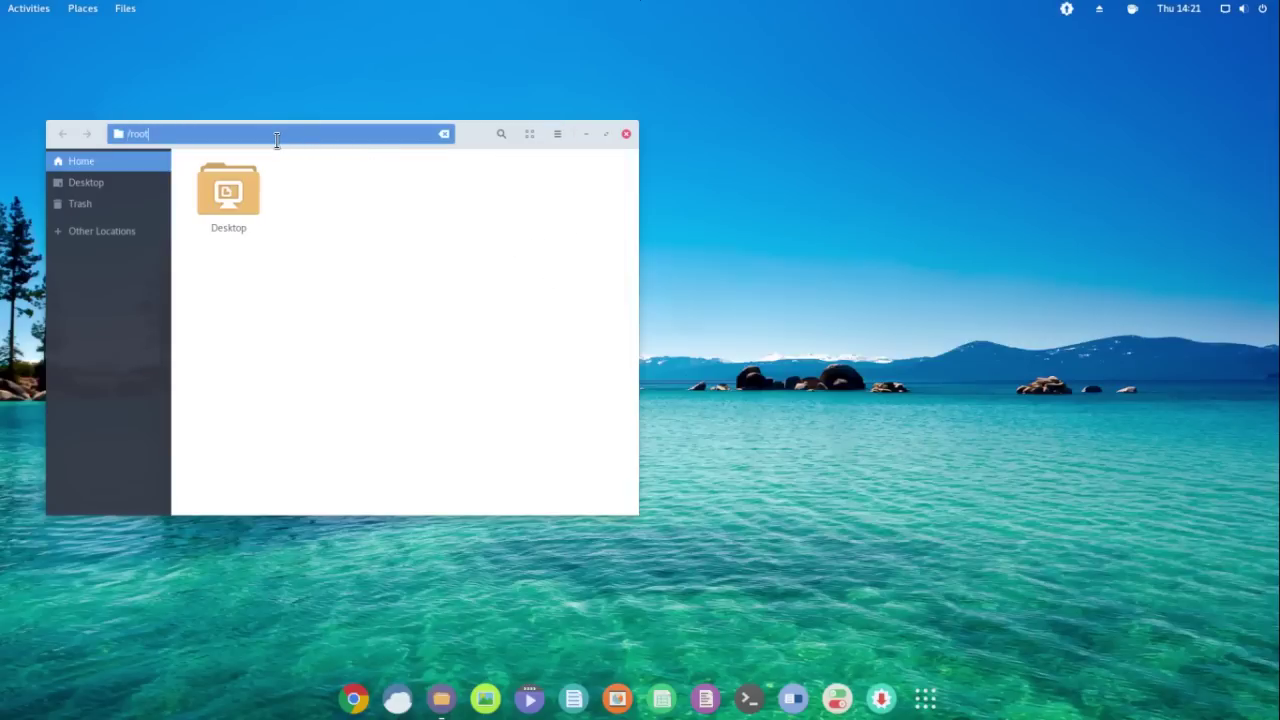
{"action": "key", "text": "BackSpace"}
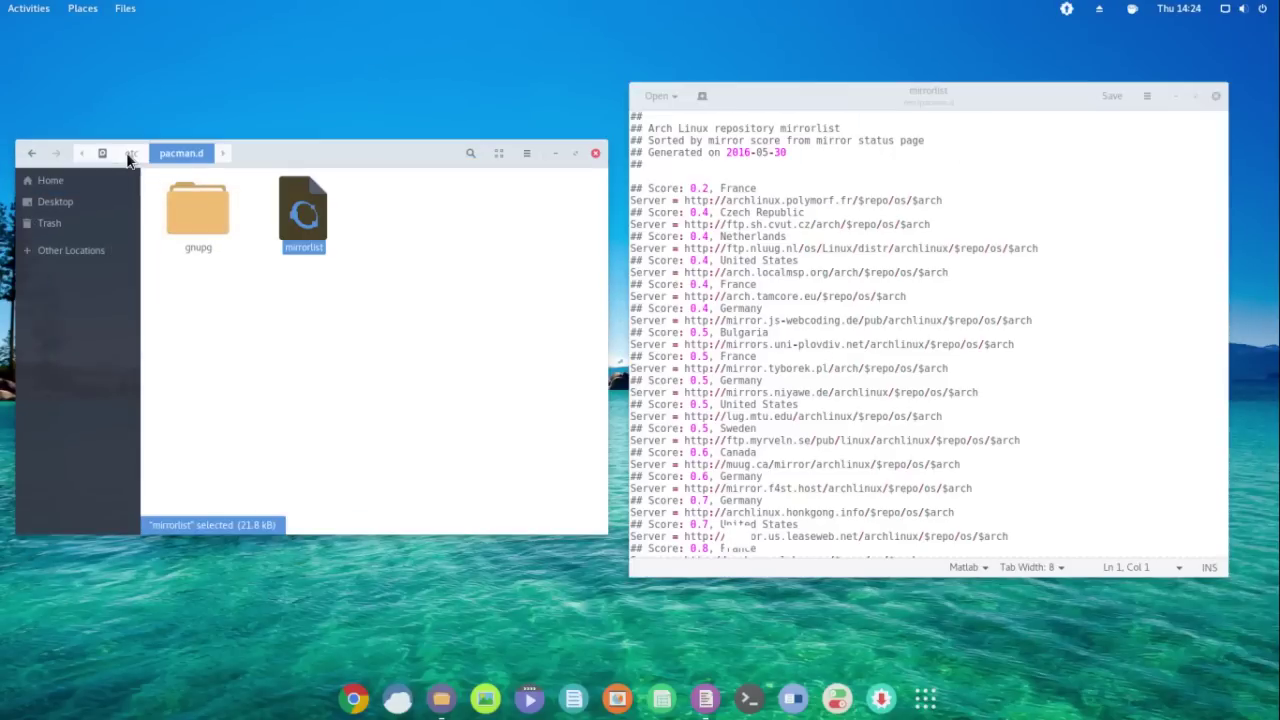
Go up from pacman.d to the /etc folder and scroll through its contents.
{"action": "left_click", "coordinate": [128, 155]}
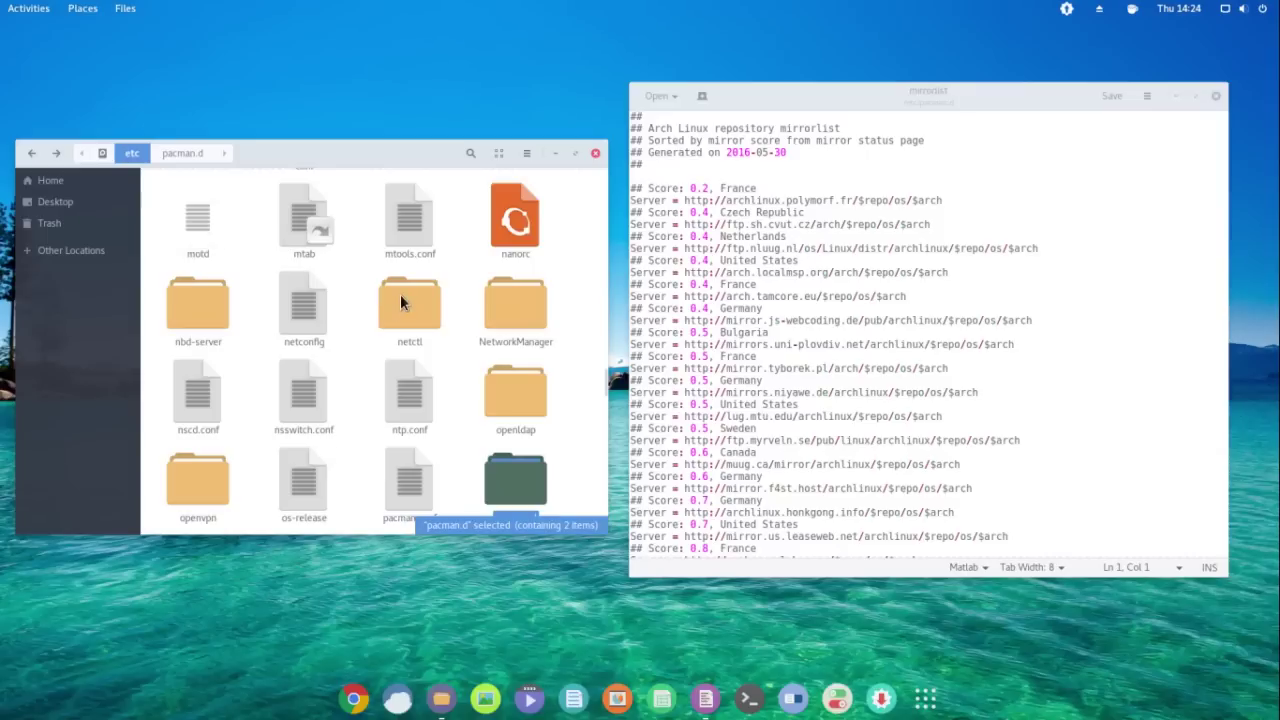
{"action": "scroll", "coordinate": [586, 409], "scroll_direction": "down", "scroll_amount": 3}
{"action": "scroll", "coordinate": [586, 409], "scroll_direction": "down", "scroll_amount": 4}
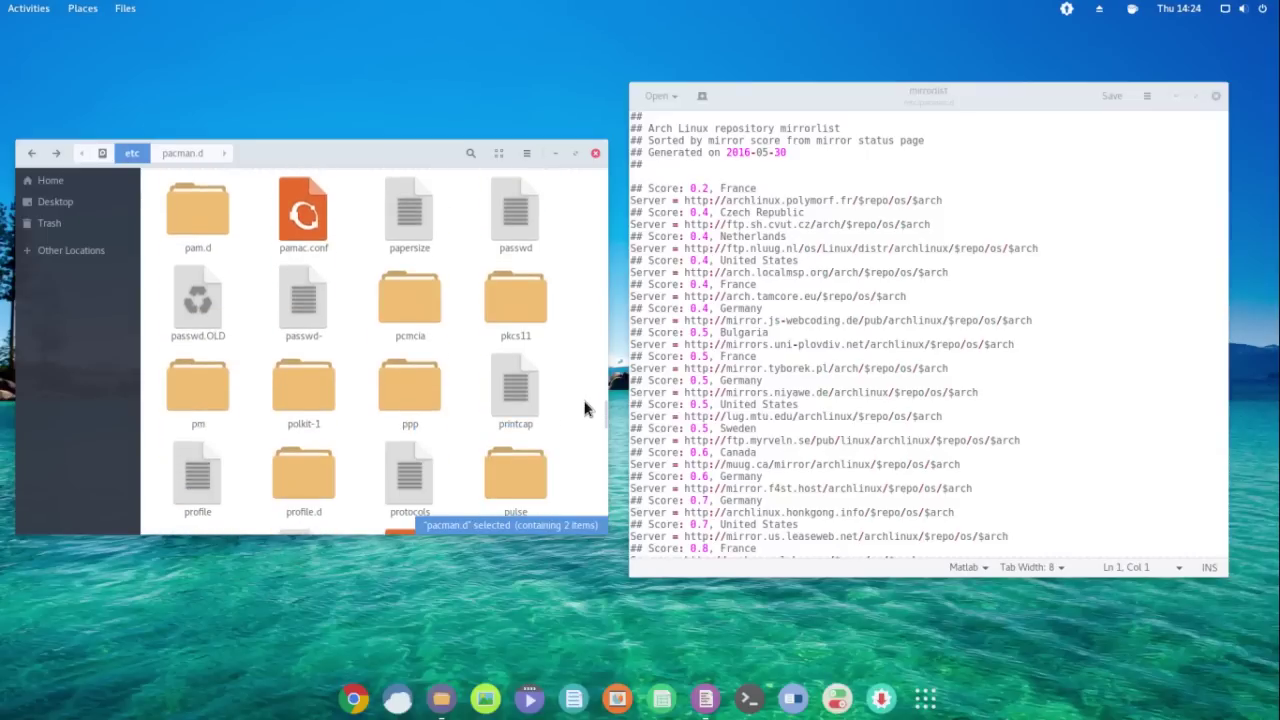
{"action": "scroll", "coordinate": [586, 409], "scroll_direction": "down", "scroll_amount": 3}
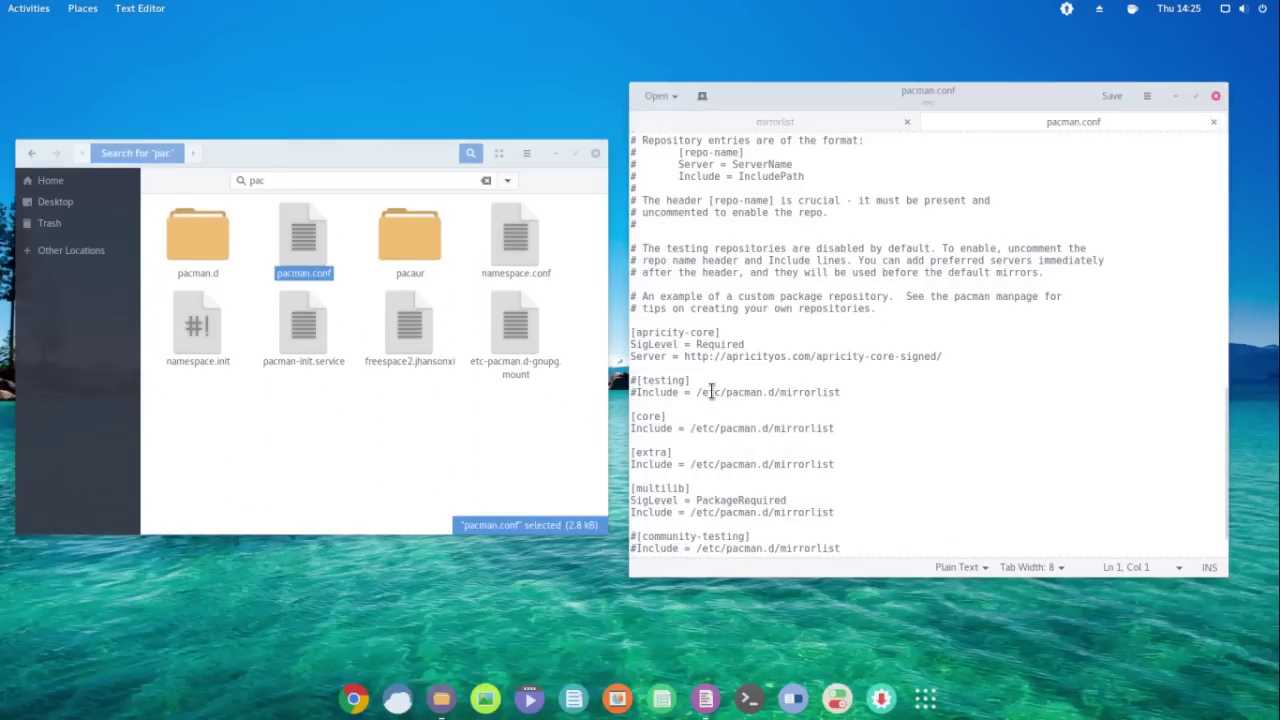